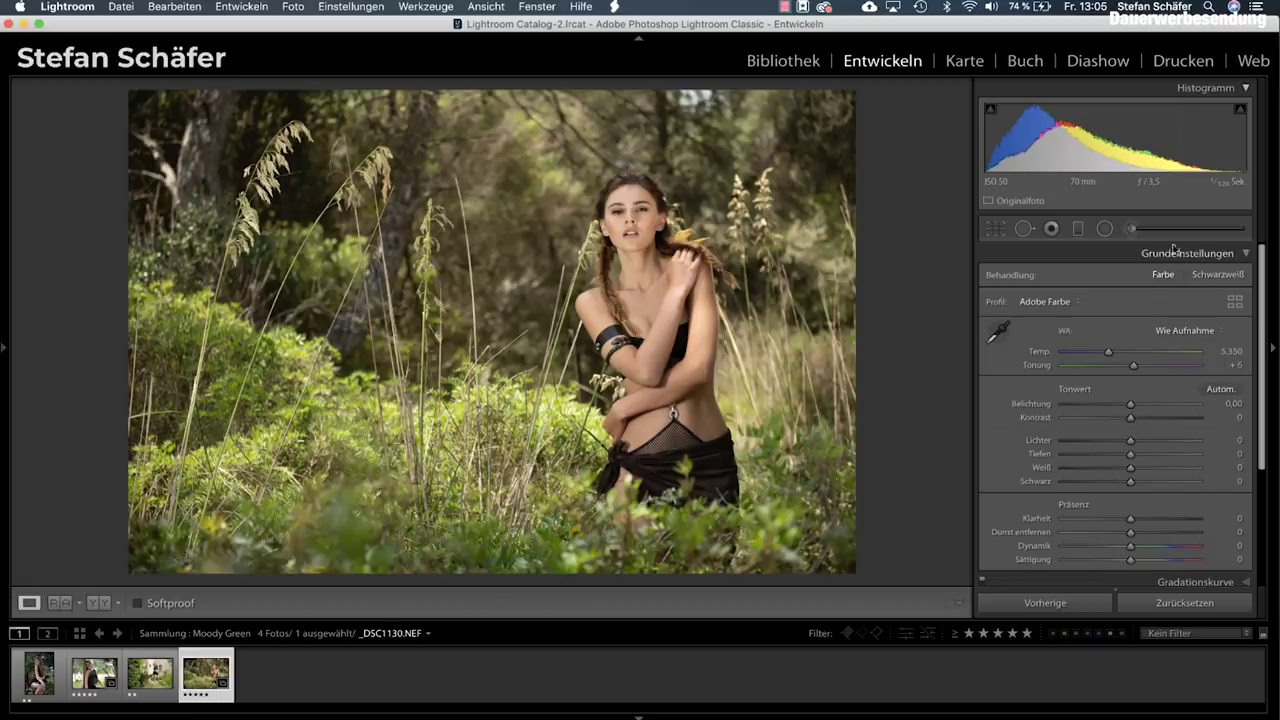
Set Basic tones to contrast +30, highlights −60, shadows +60, whites −25, blacks −40
left_click_drag(1131, 417, 1149, 419)
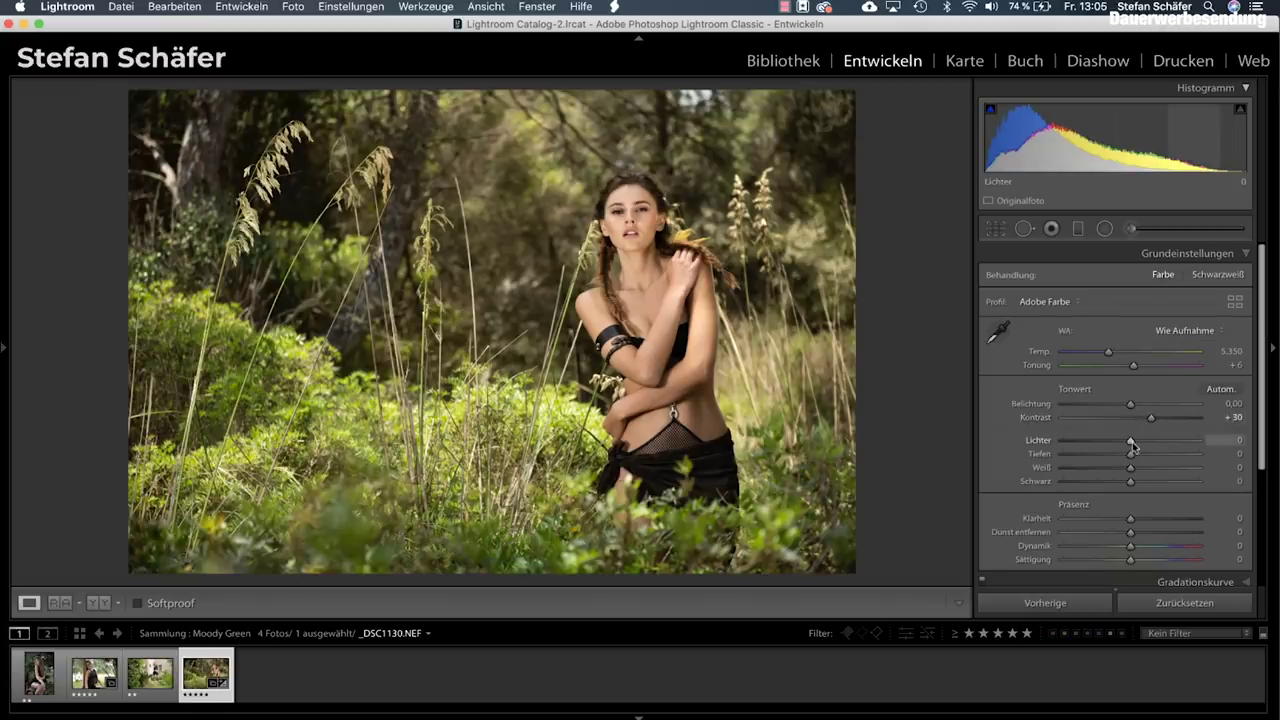
left_click_drag(1131, 441, 1089, 443)
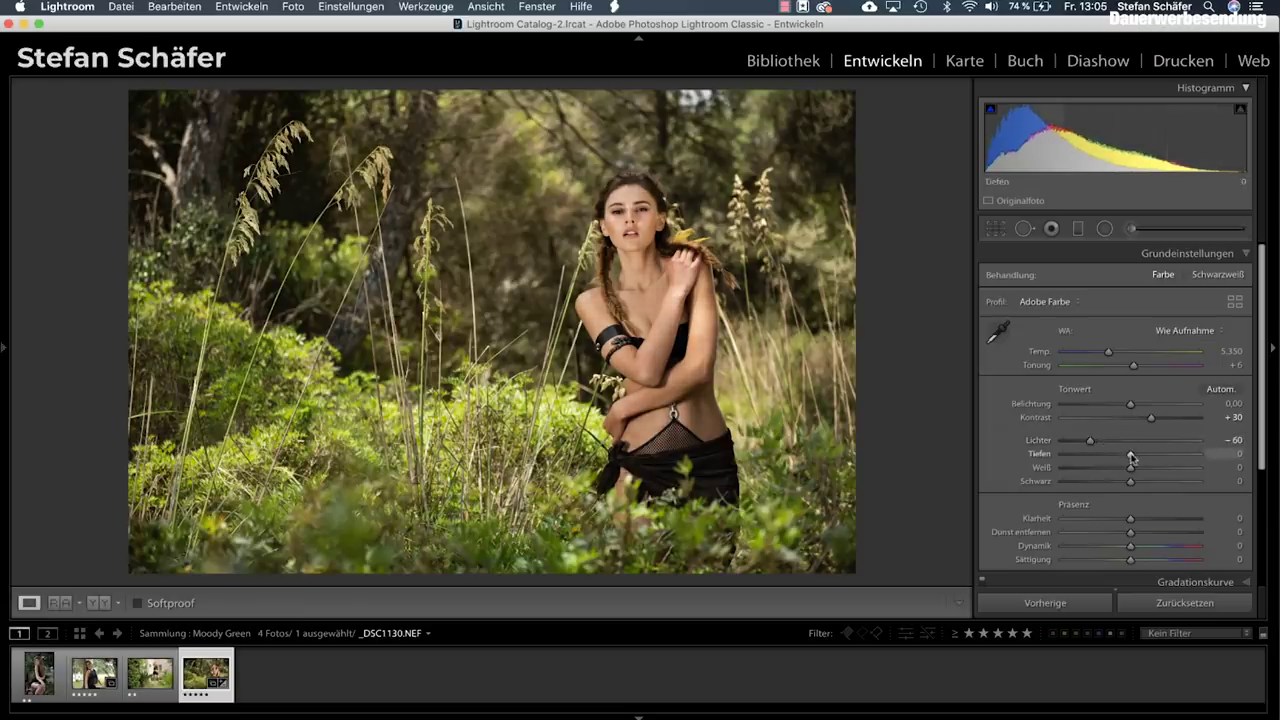
left_click_drag(1131, 457, 1171, 455)
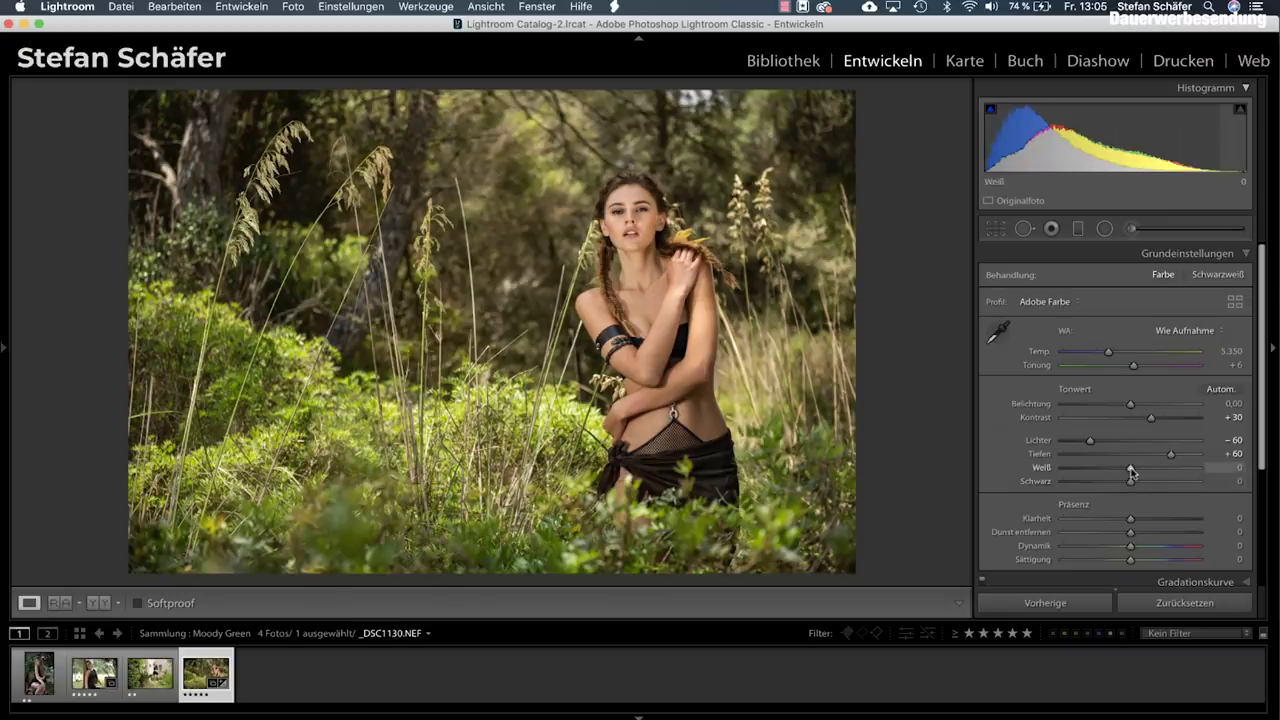
left_click_drag(1130, 470, 1114, 470)
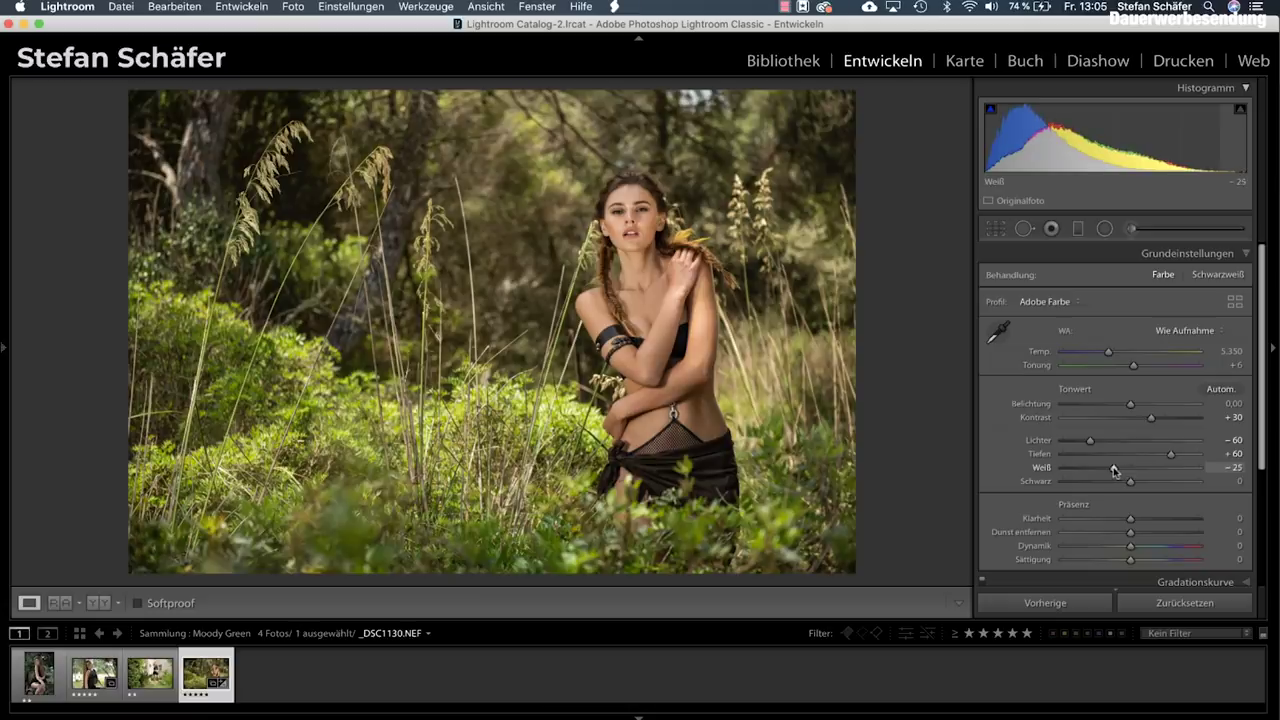
left_click_drag(1130, 481, 1103, 484)
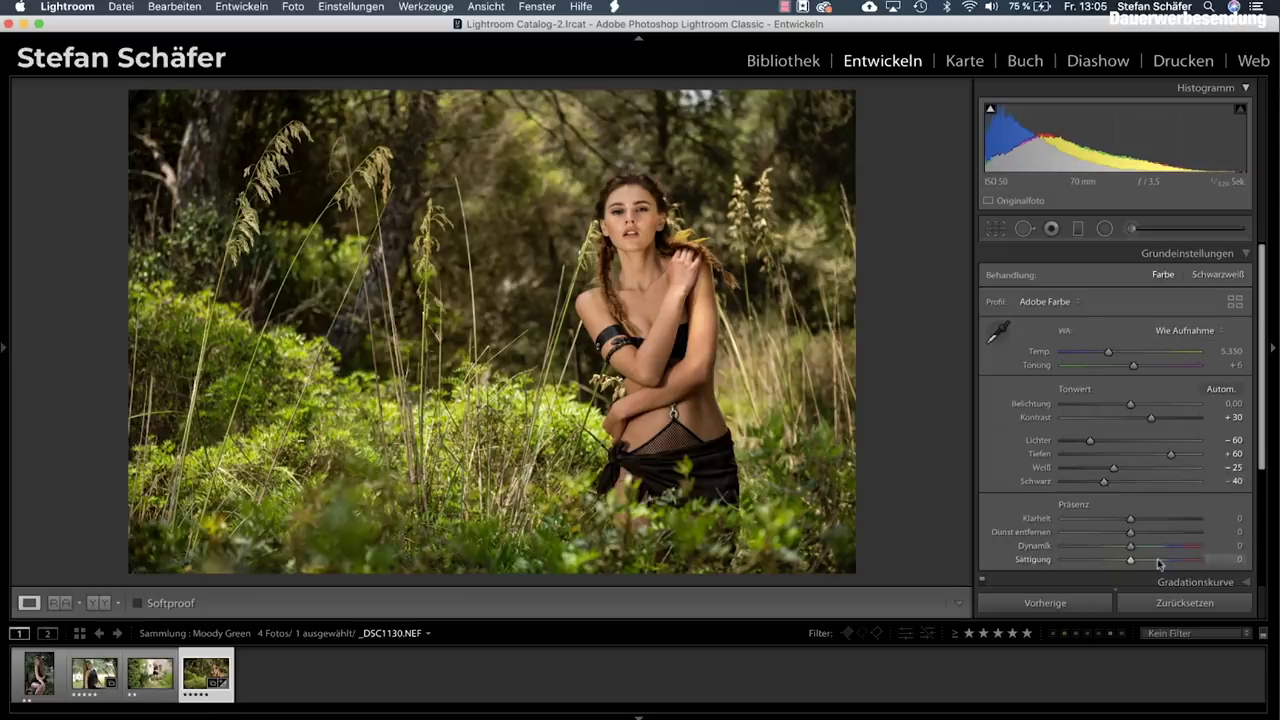
Set Presence to saturation −20, vibrance +10, clarity +10 and dehaze +30
left_click_drag(1129, 562, 1117, 564)
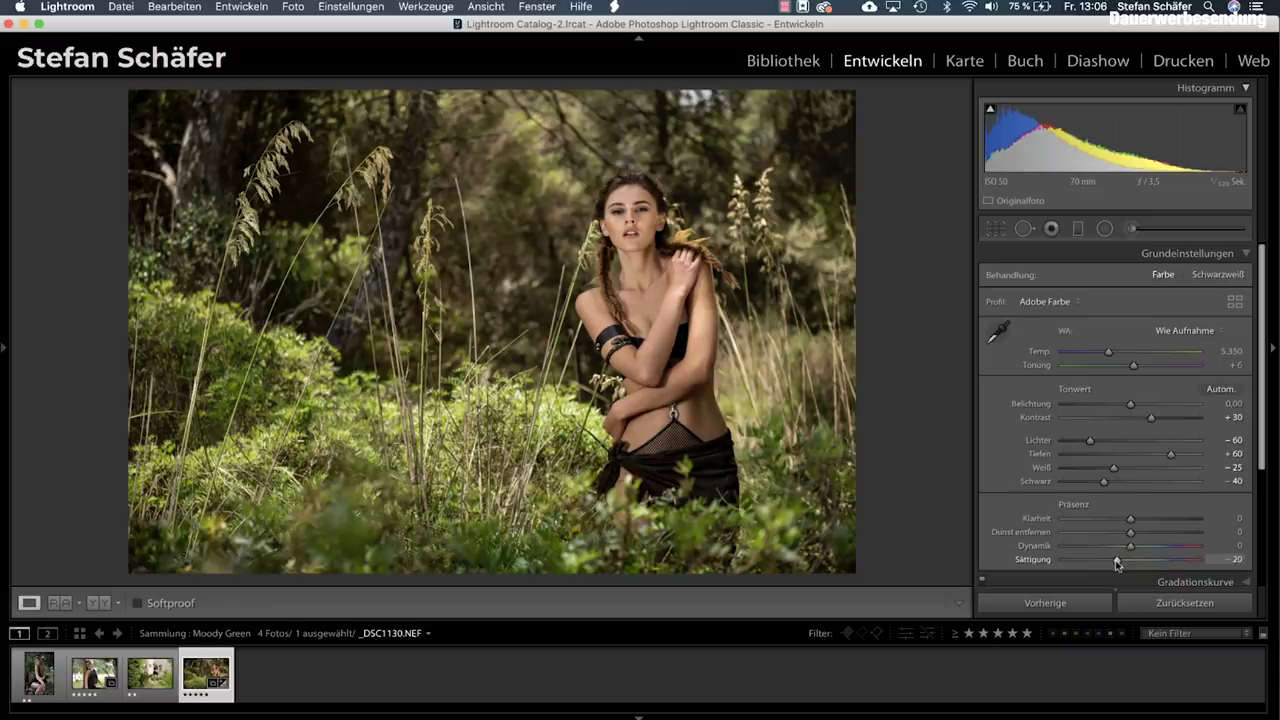
left_click_drag(1130, 549, 1136, 550)
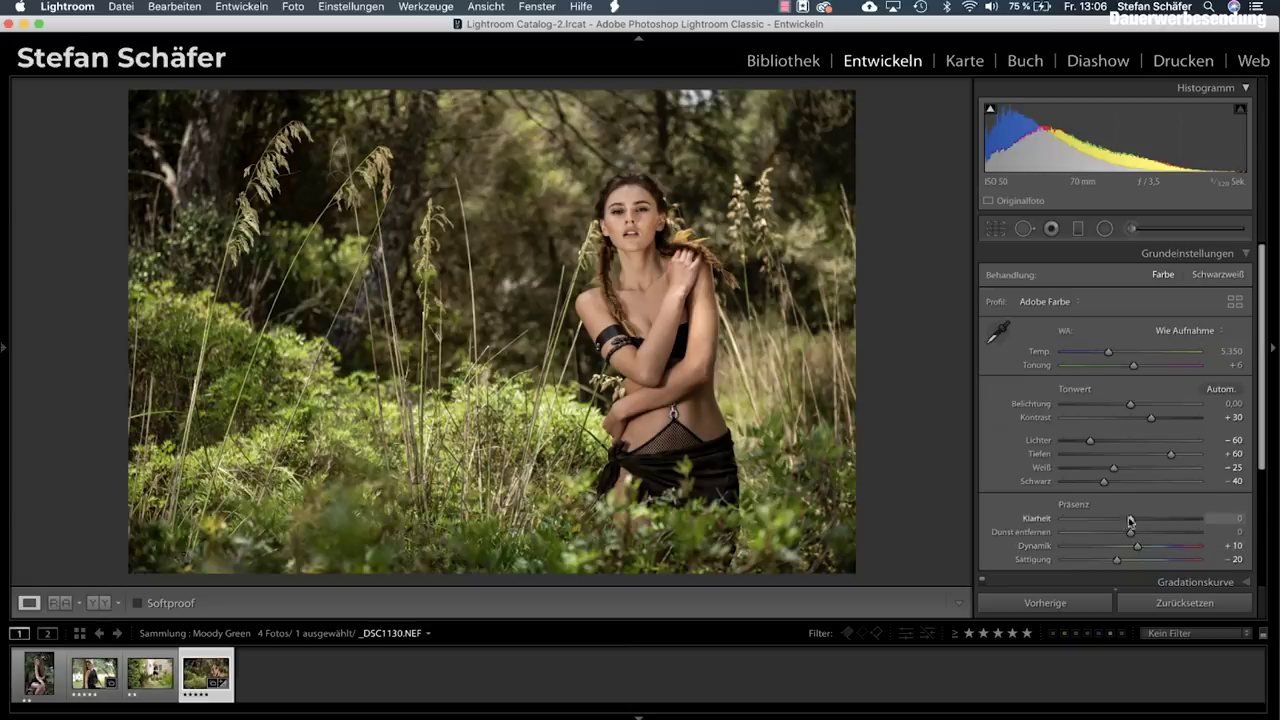
left_click_drag(1131, 519, 1138, 520)
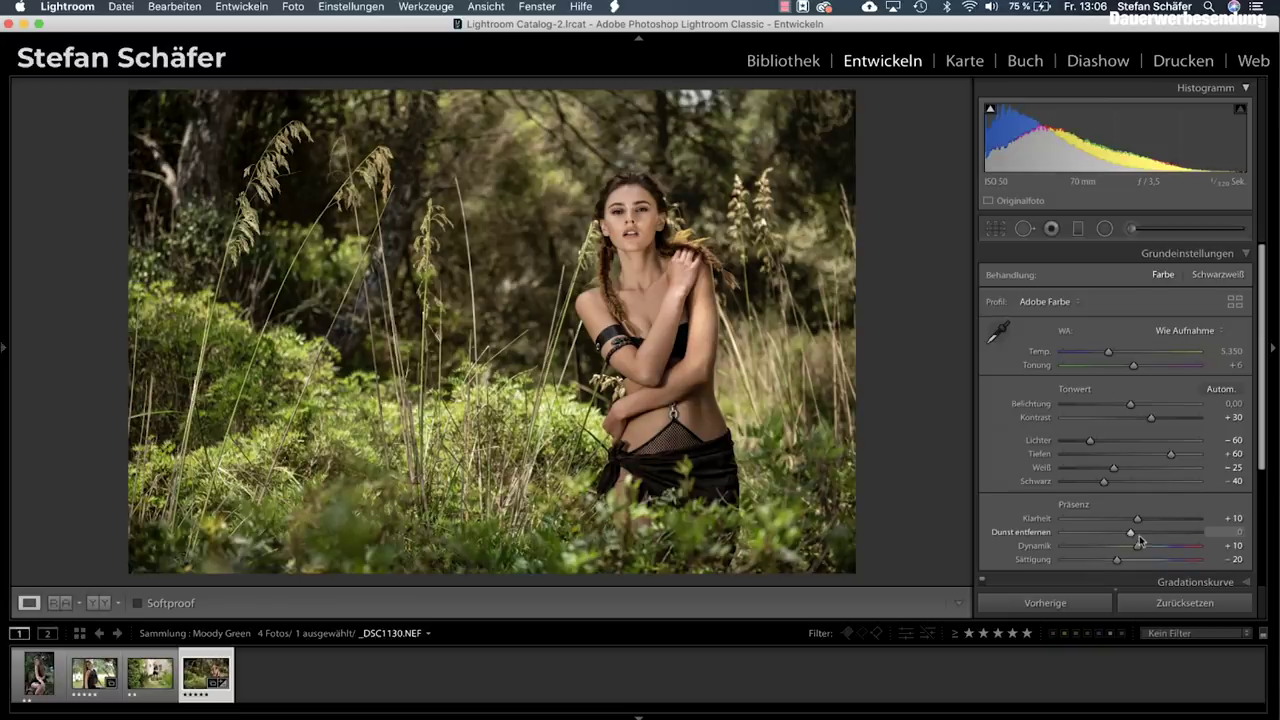
left_click_drag(1131, 535, 1151, 531)
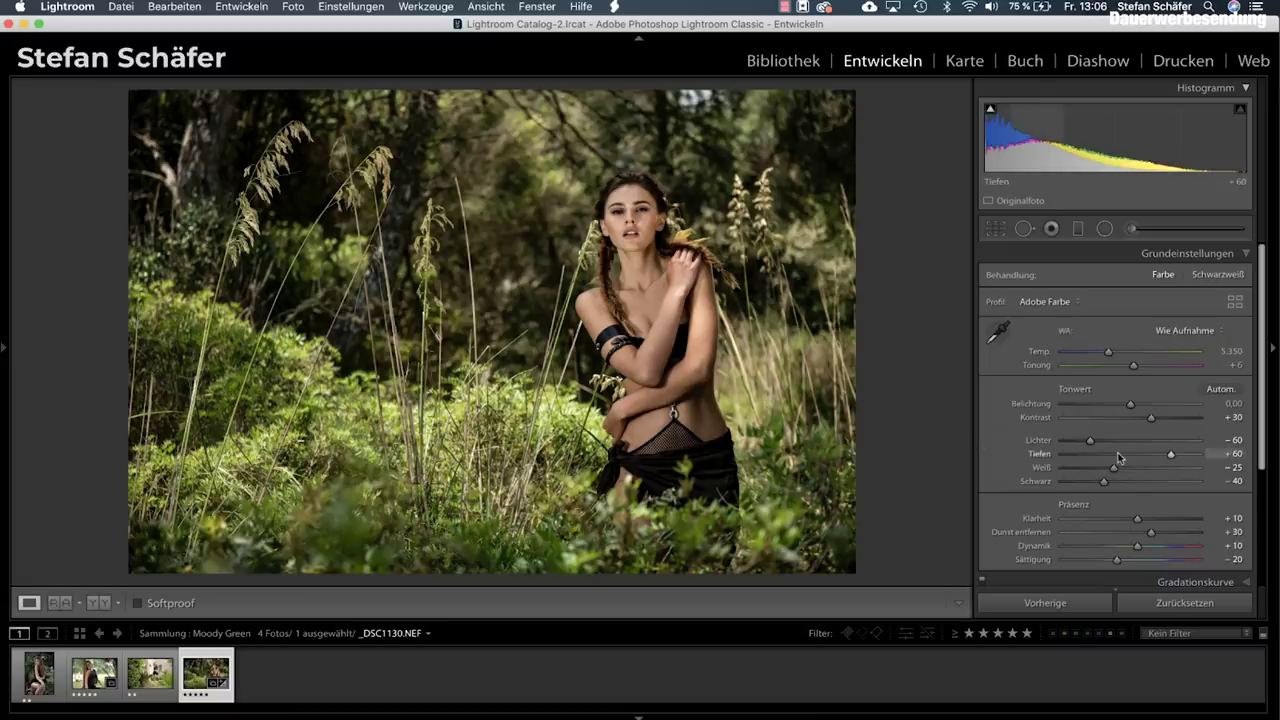
In Calibration, set red hue −10, green hue +25 and saturation +15, blue hue −10 and saturation +20
scroll(1118, 457, "down", 2)
scroll(1119, 458, "down", 2)
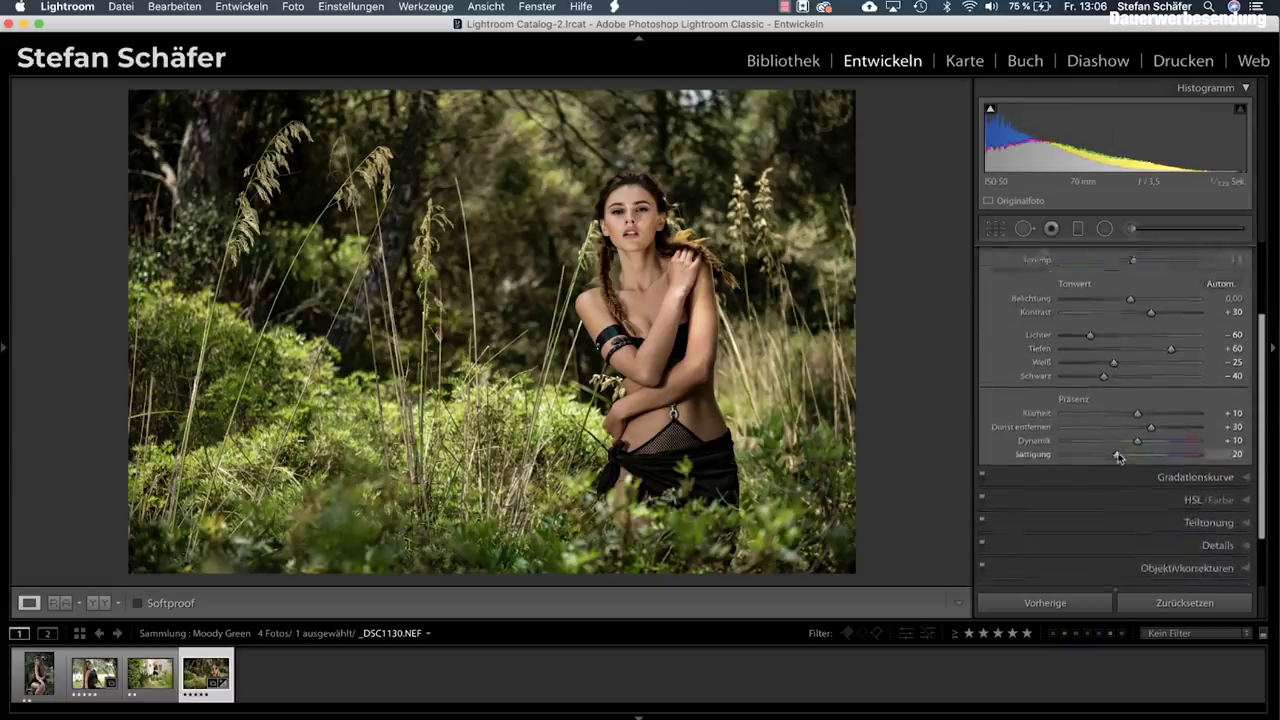
scroll(1120, 459, "down", 2)
scroll(1122, 461, "down", 1)
left_click(1205, 567)
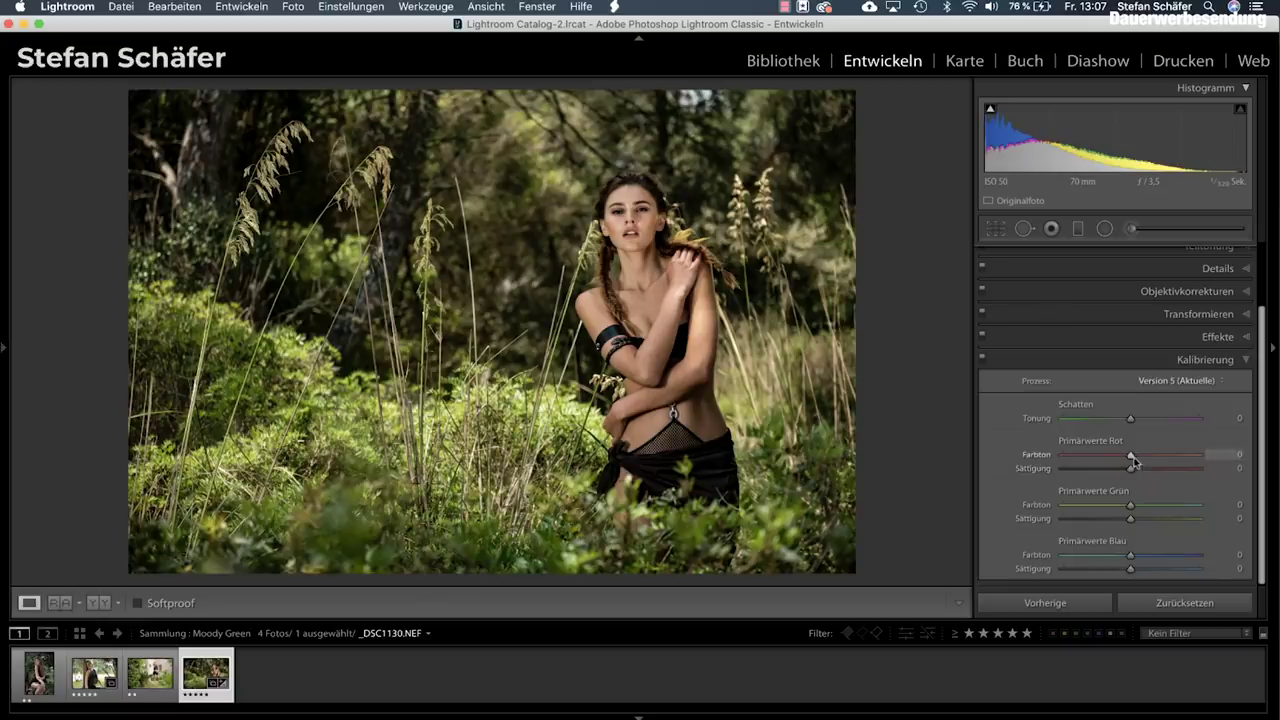
left_click_drag(1131, 458, 1128, 458)
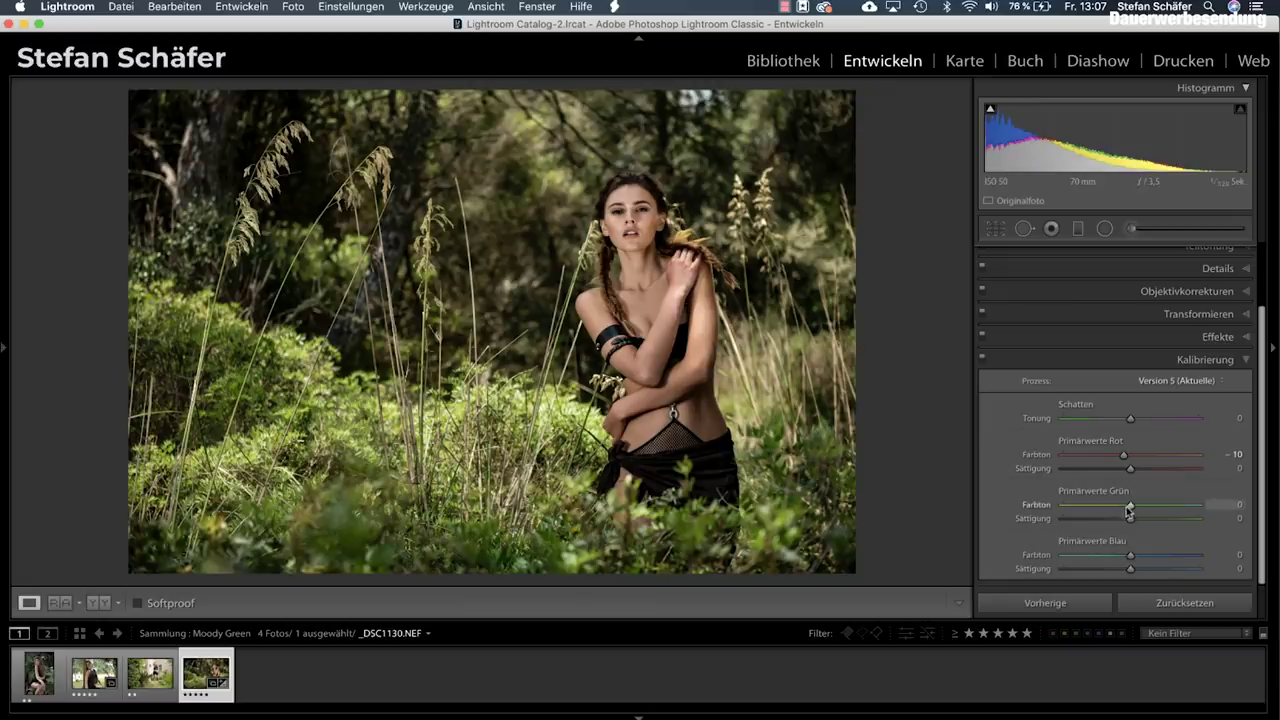
mouse_move(1130, 507)
left_mouse_down()
mouse_move(1148, 507)
mouse_move(1064, 507)
mouse_move(1148, 508)
left_mouse_up()
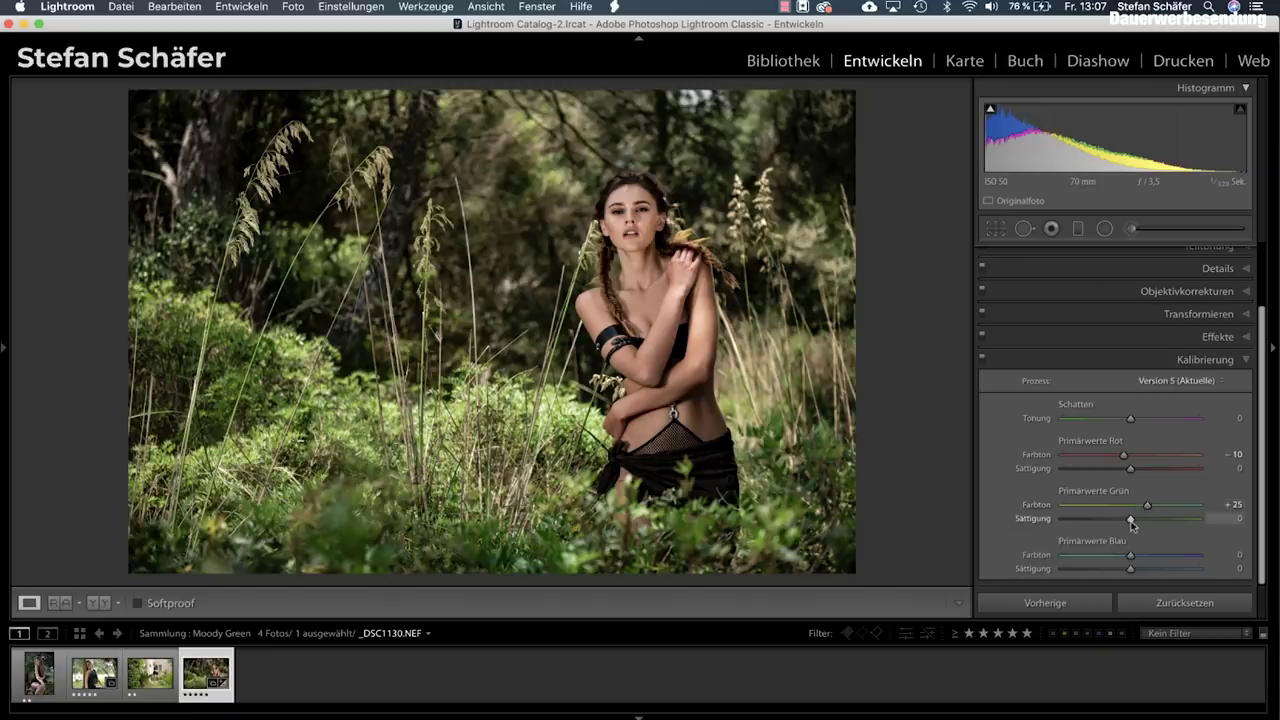
left_click_drag(1131, 520, 1142, 520)
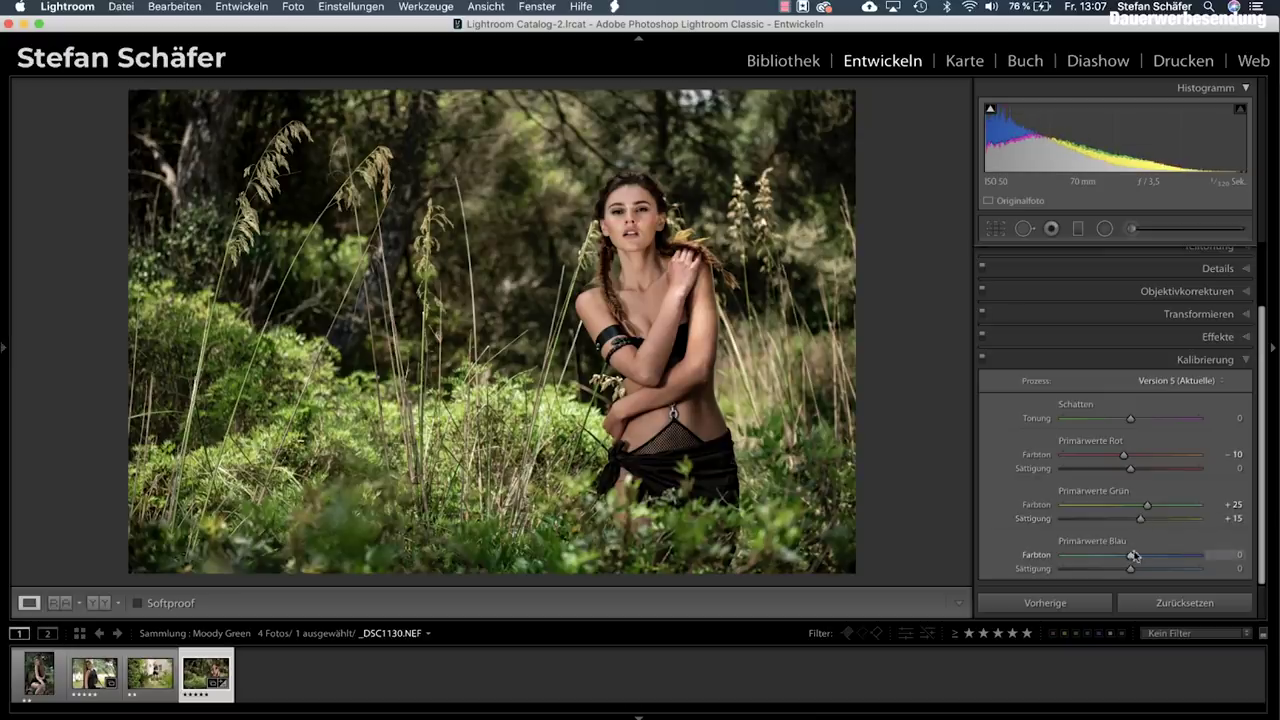
left_click_drag(1126, 557, 1124, 557)
left_click_drag(1133, 570, 1144, 567)
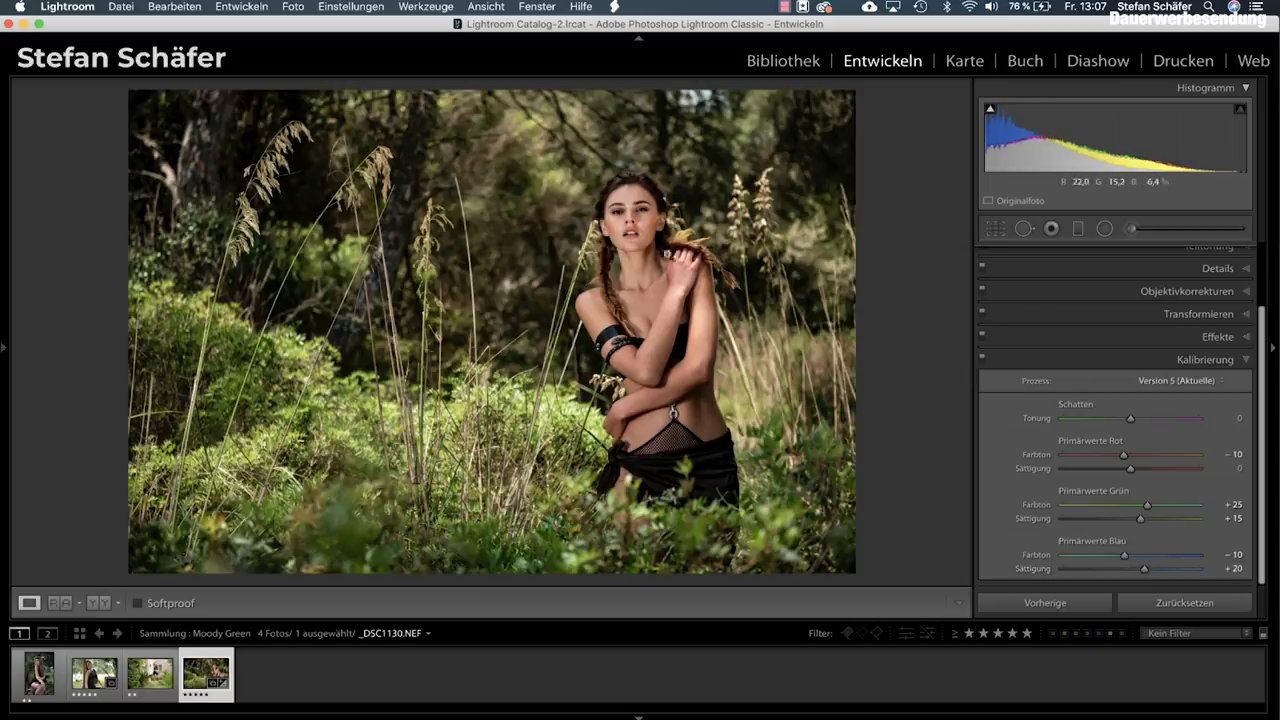
Shape the tone curve with a raised black point, lowered white point and gentle S-curve
scroll(1161, 467, "up", 3)
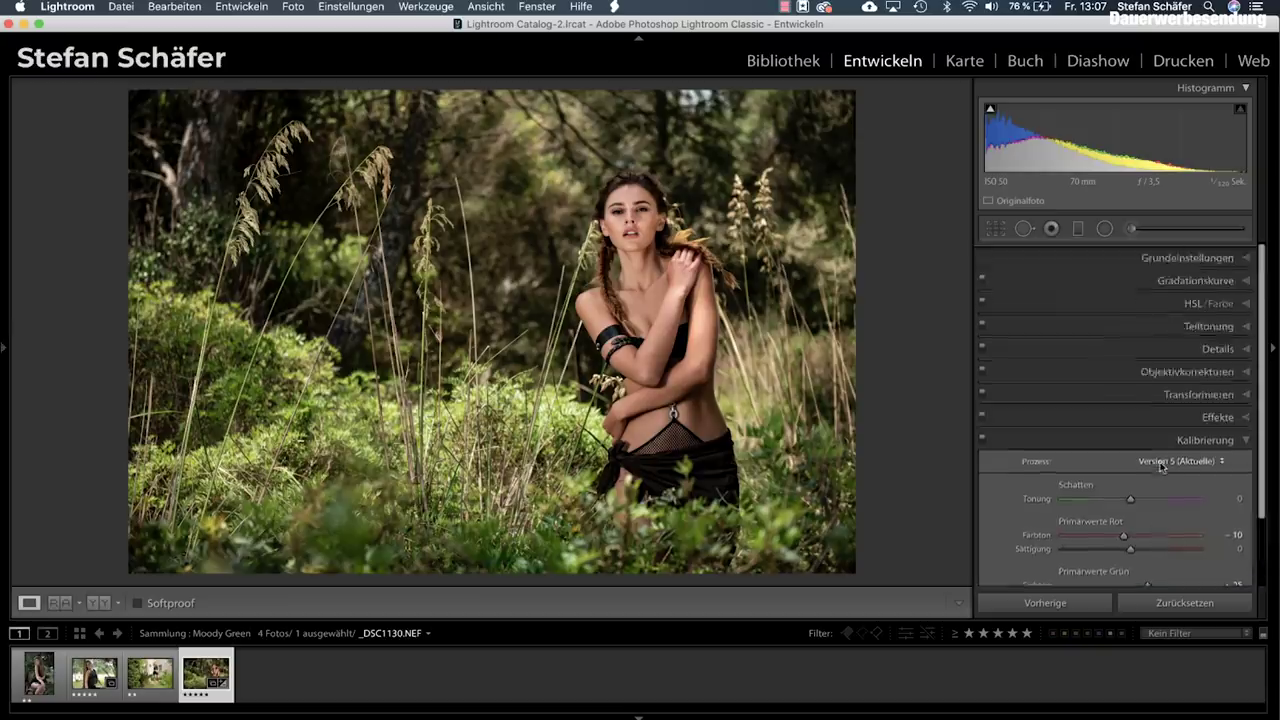
left_click(1184, 278)
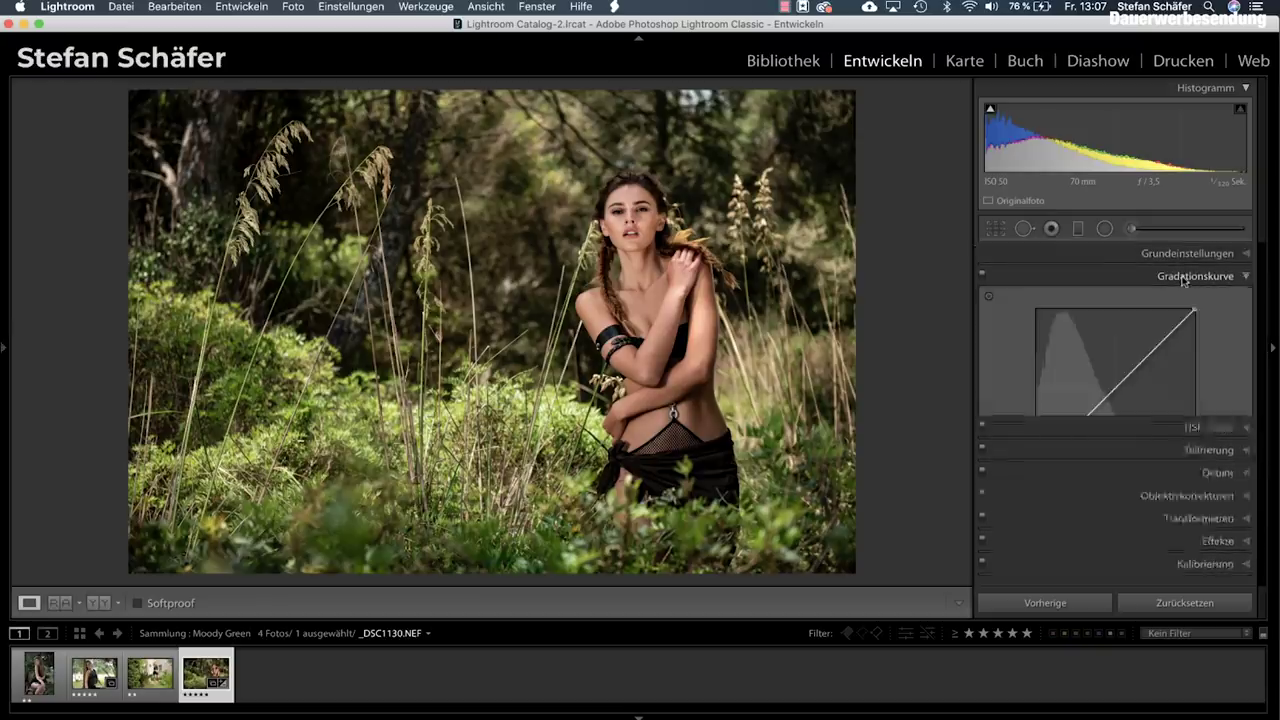
mouse_move(1037, 465)
left_click_drag(1036, 465, 1036, 458)
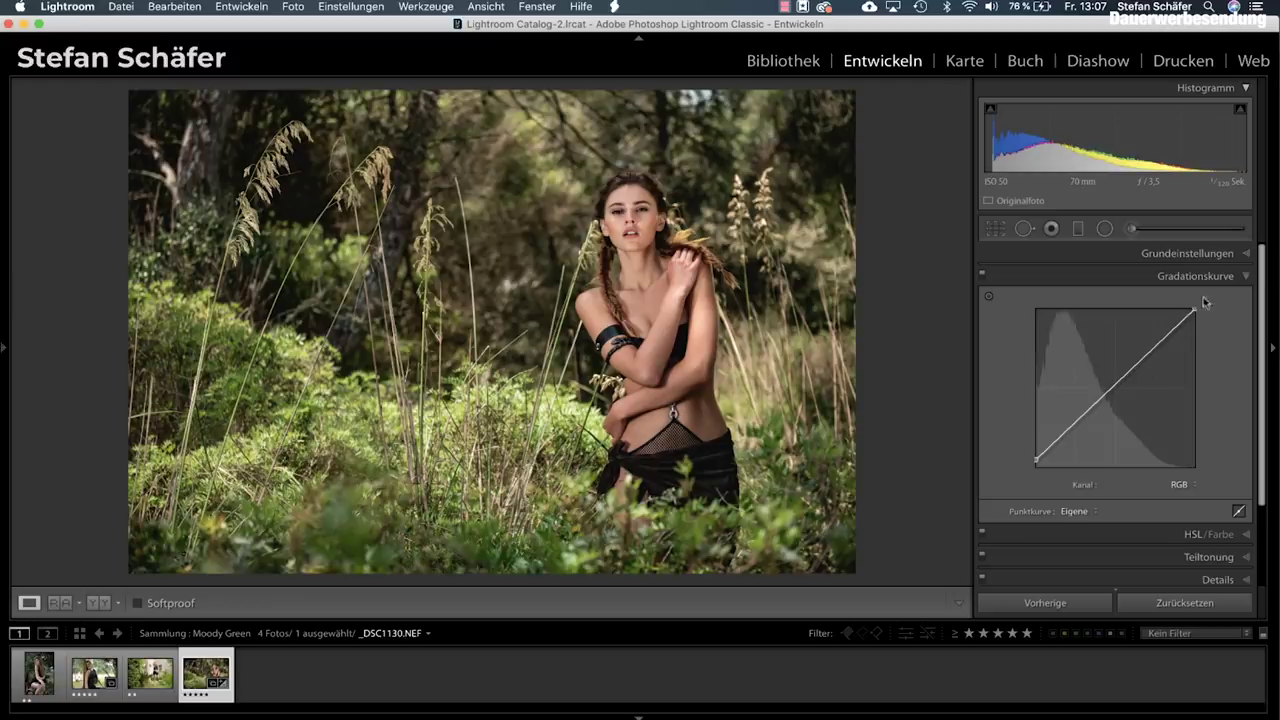
left_click_drag(1194, 309, 1200, 314)
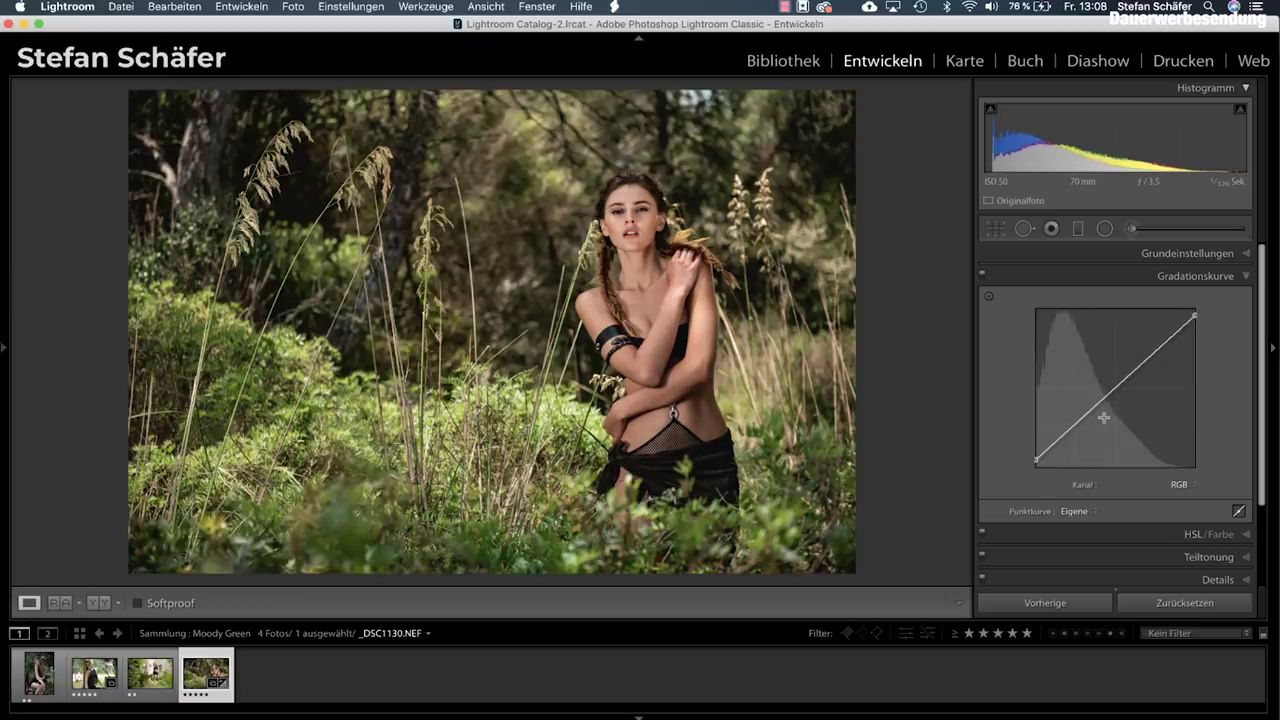
left_click_drag(1070, 430, 1074, 430)
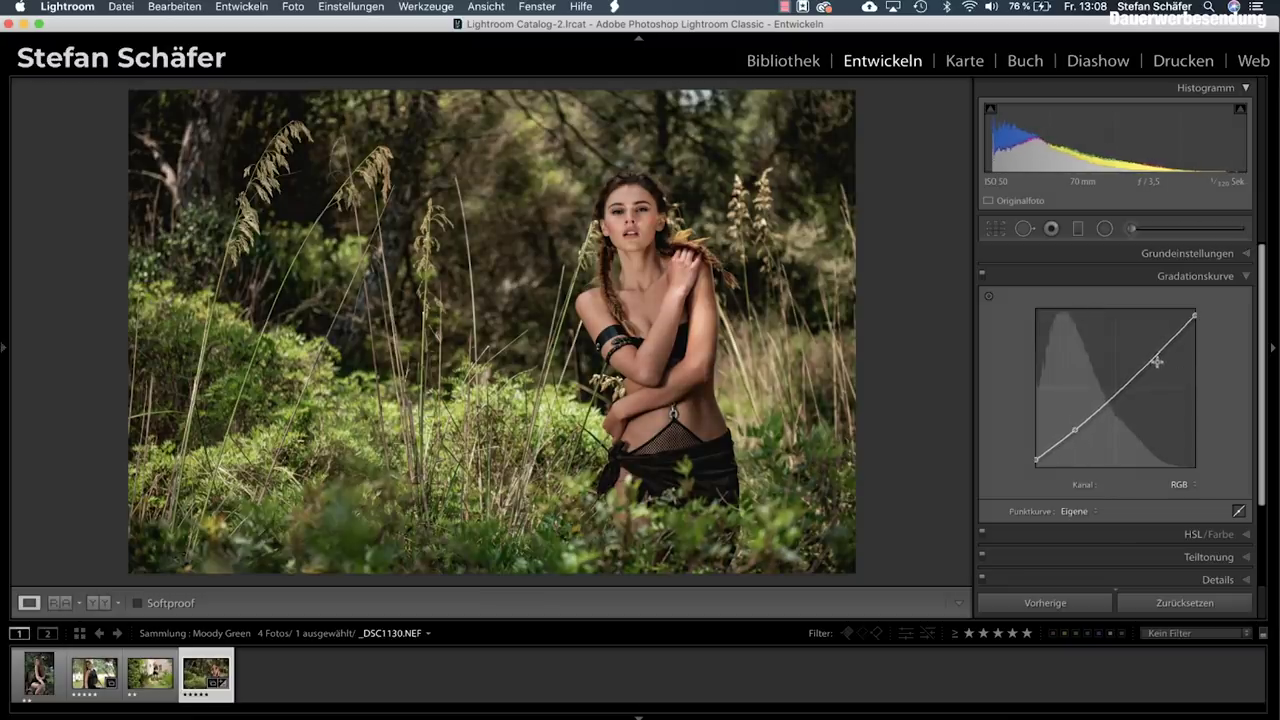
left_click_drag(1155, 357, 1153, 346)
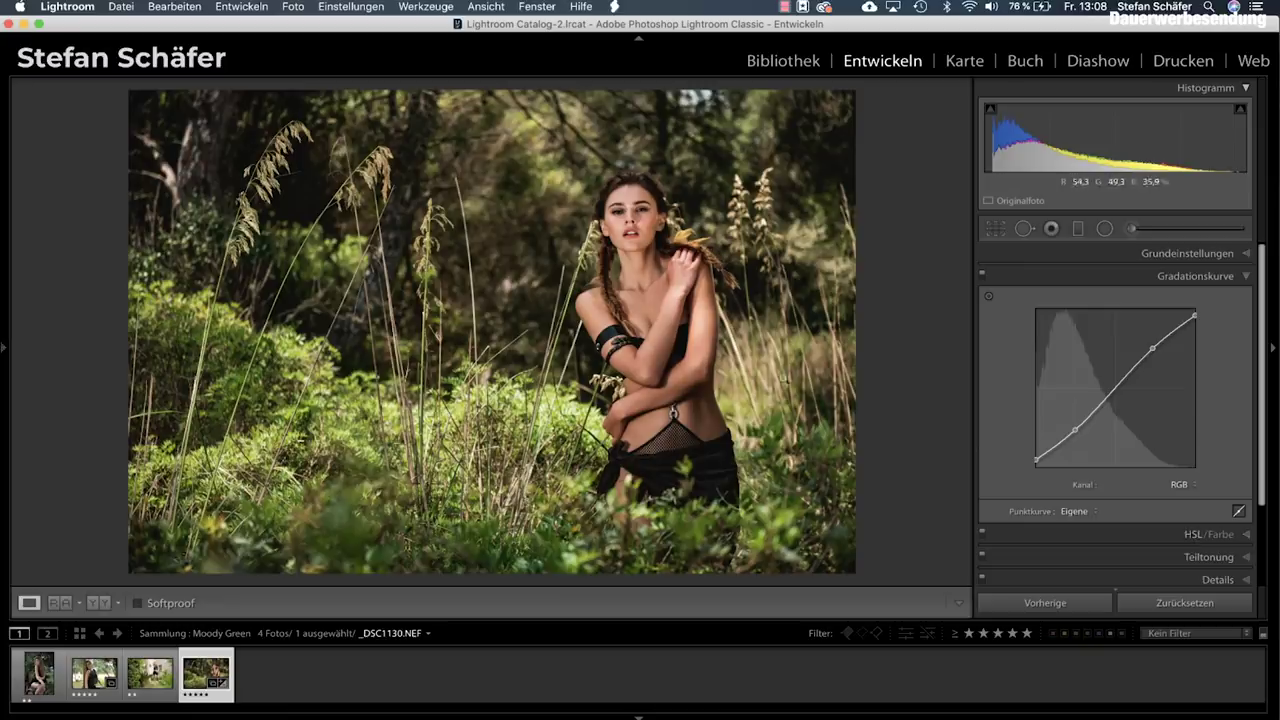
left_click(1173, 537)
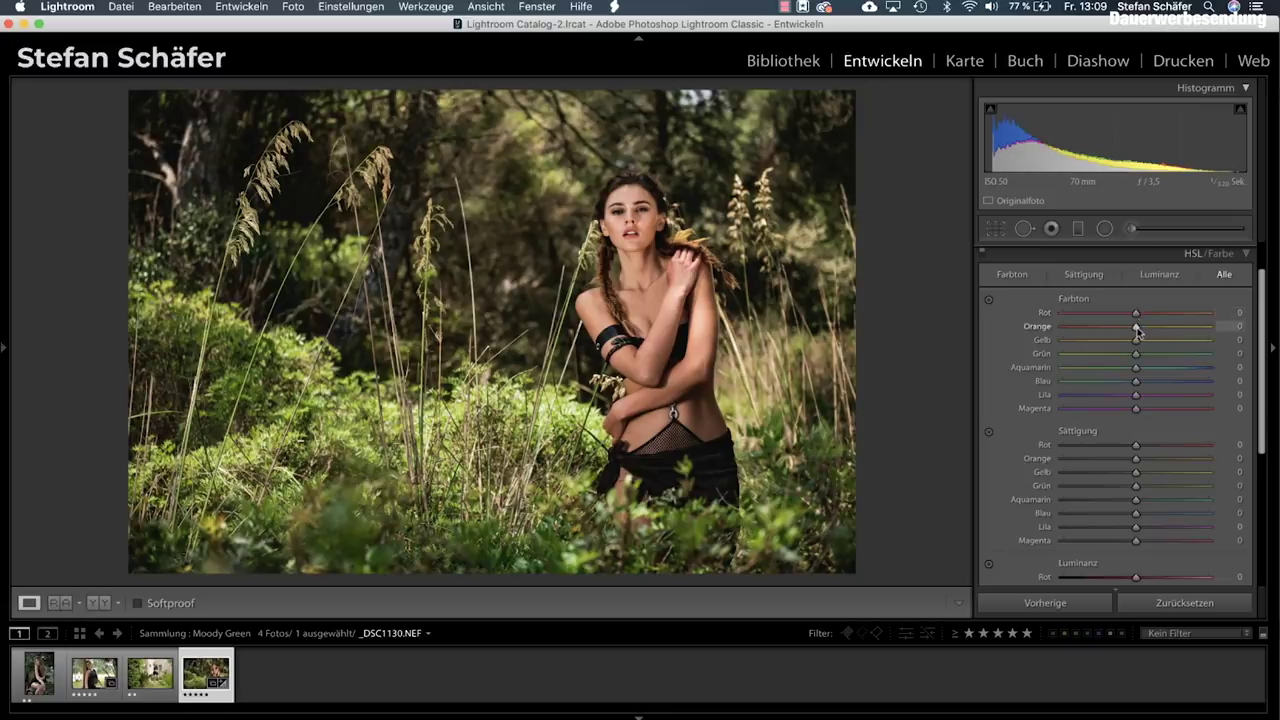
Shift HSL hues to orange +5, yellow +30 and green +10
left_click_drag(1136, 329, 1140, 327)
left_click_drag(1137, 341, 1155, 341)
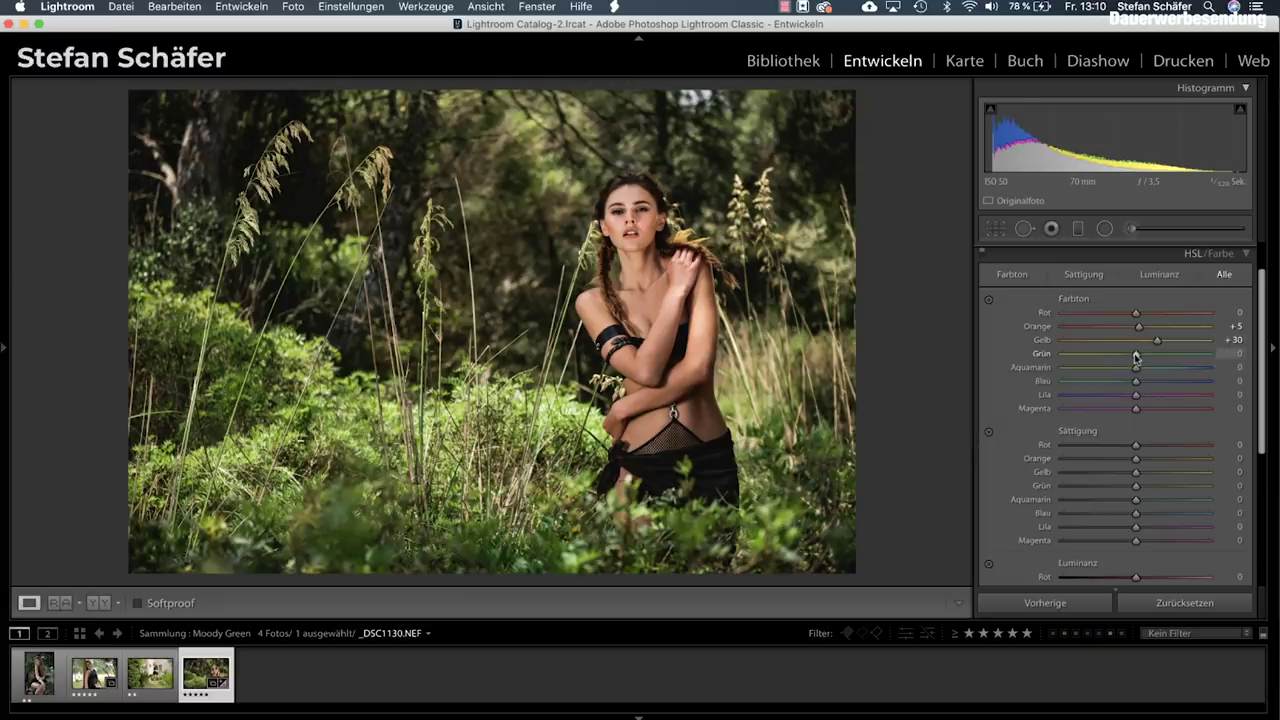
left_click_drag(1135, 355, 1143, 357)
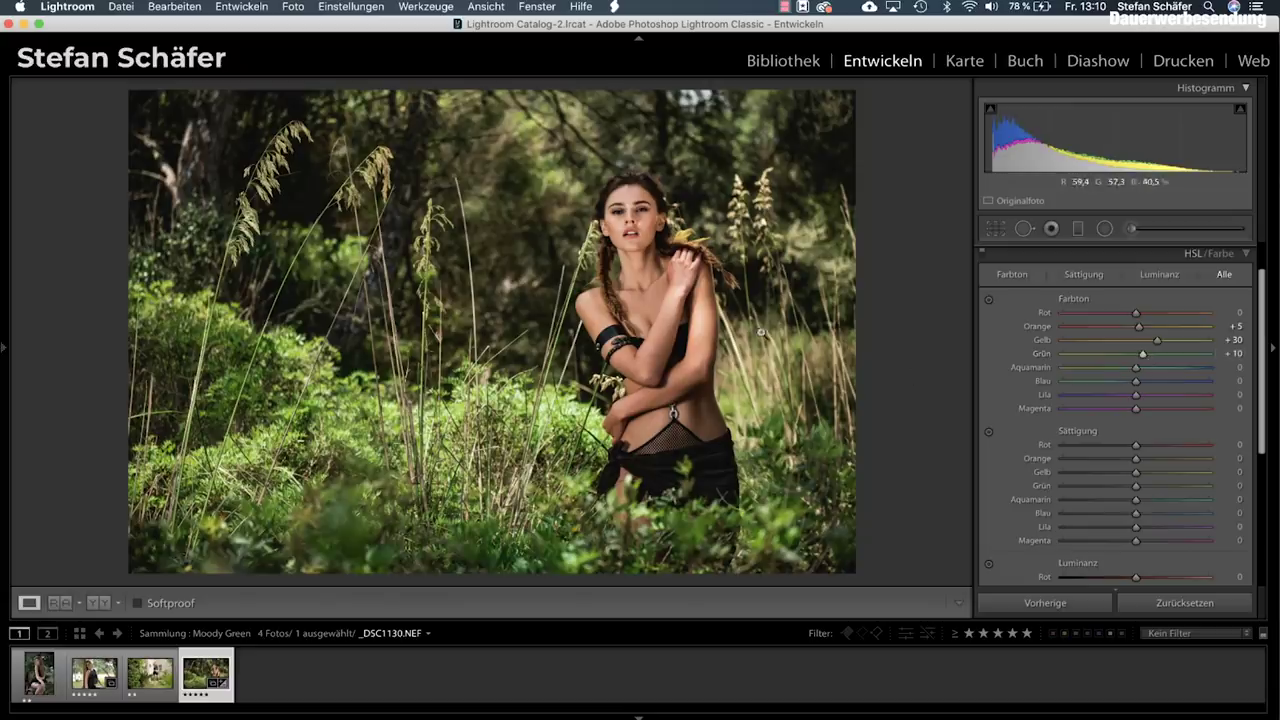
scroll(1151, 451, "down", 2)
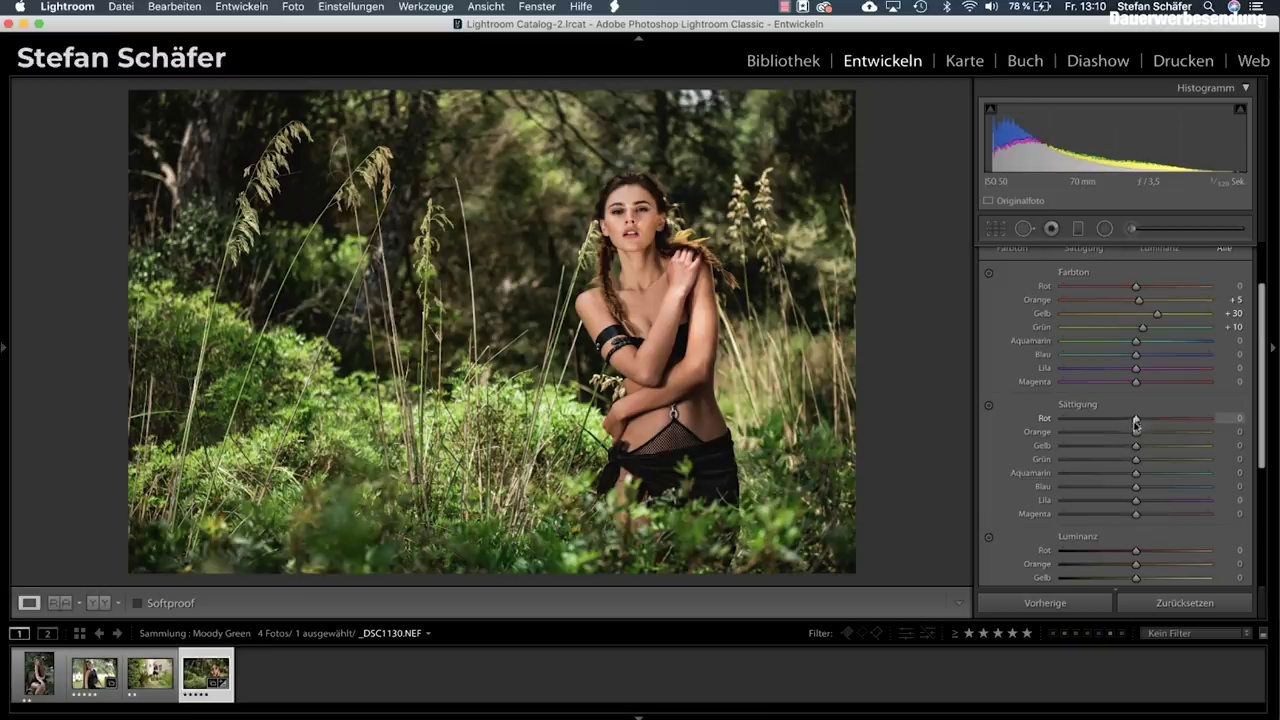
Cut HSL saturation (orange −30, yellow −70, green −75, aqua −80, purple/magenta −100); orange luminance −15
left_click_drag(1136, 433, 1114, 433)
left_click_drag(1136, 447, 1084, 452)
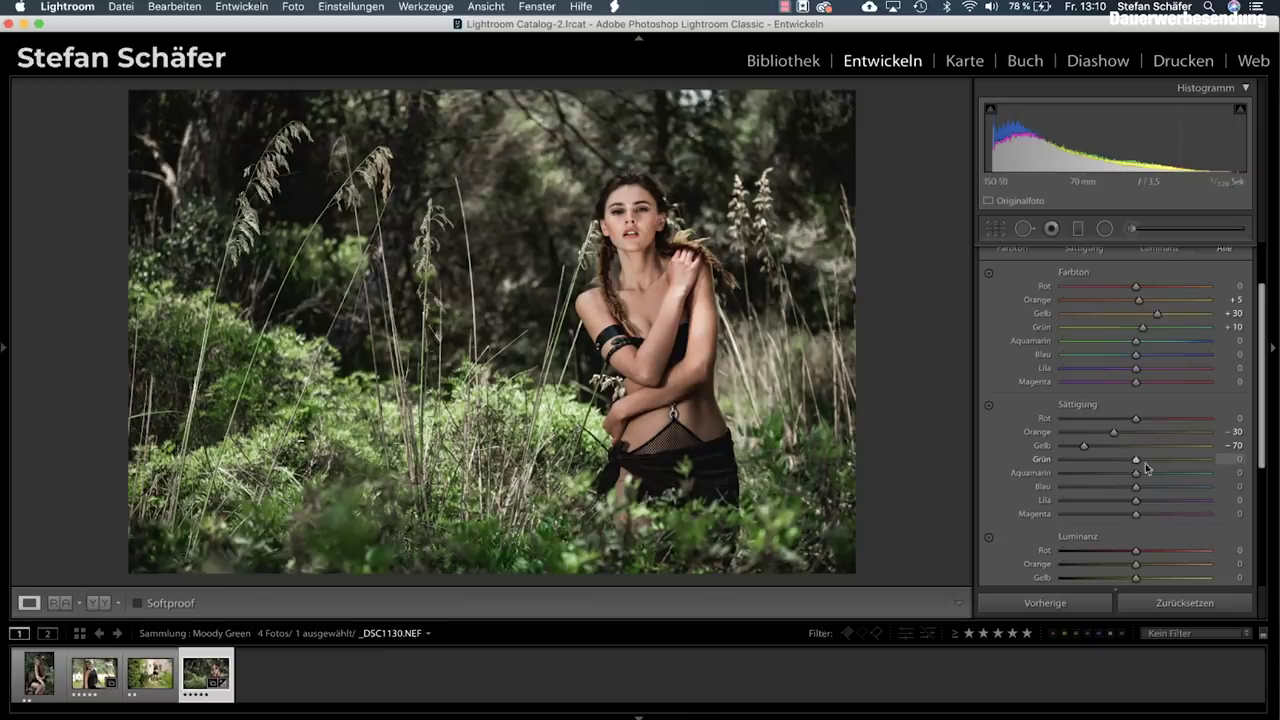
left_click_drag(1136, 462, 1082, 464)
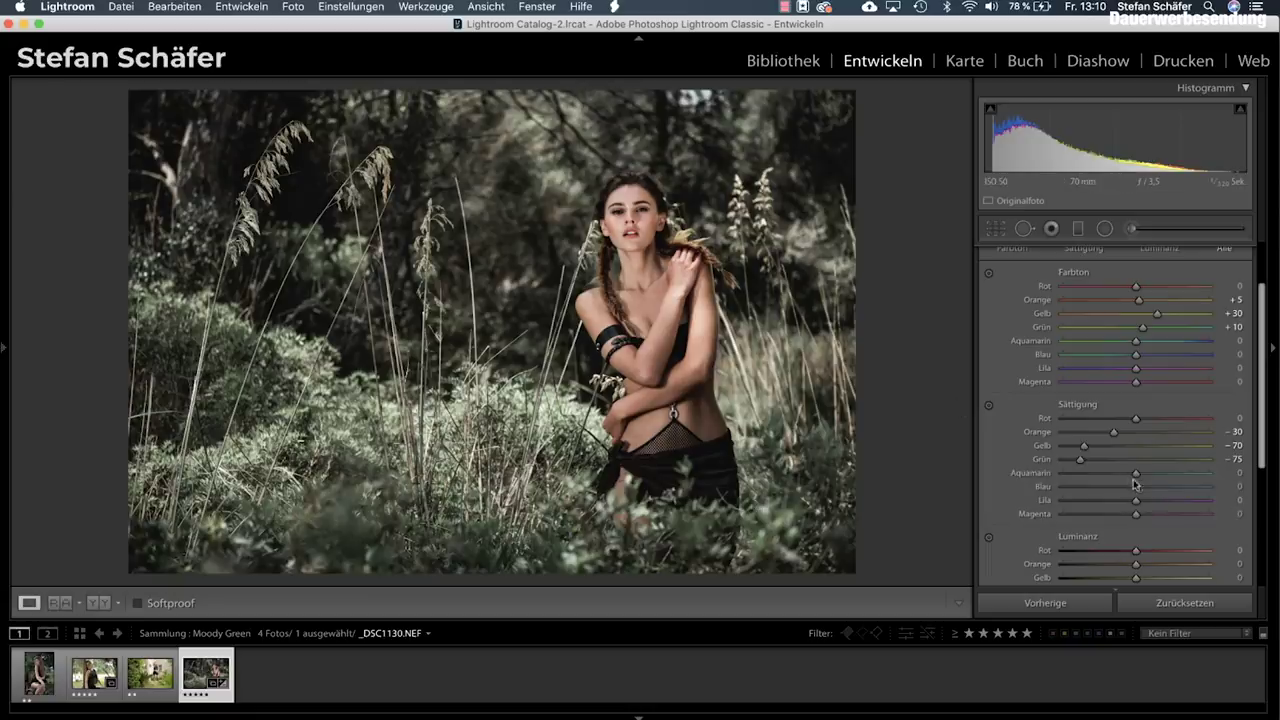
mouse_move(1136, 474)
left_mouse_down()
mouse_move(1072, 474)
mouse_move(1081, 489)
left_mouse_up()
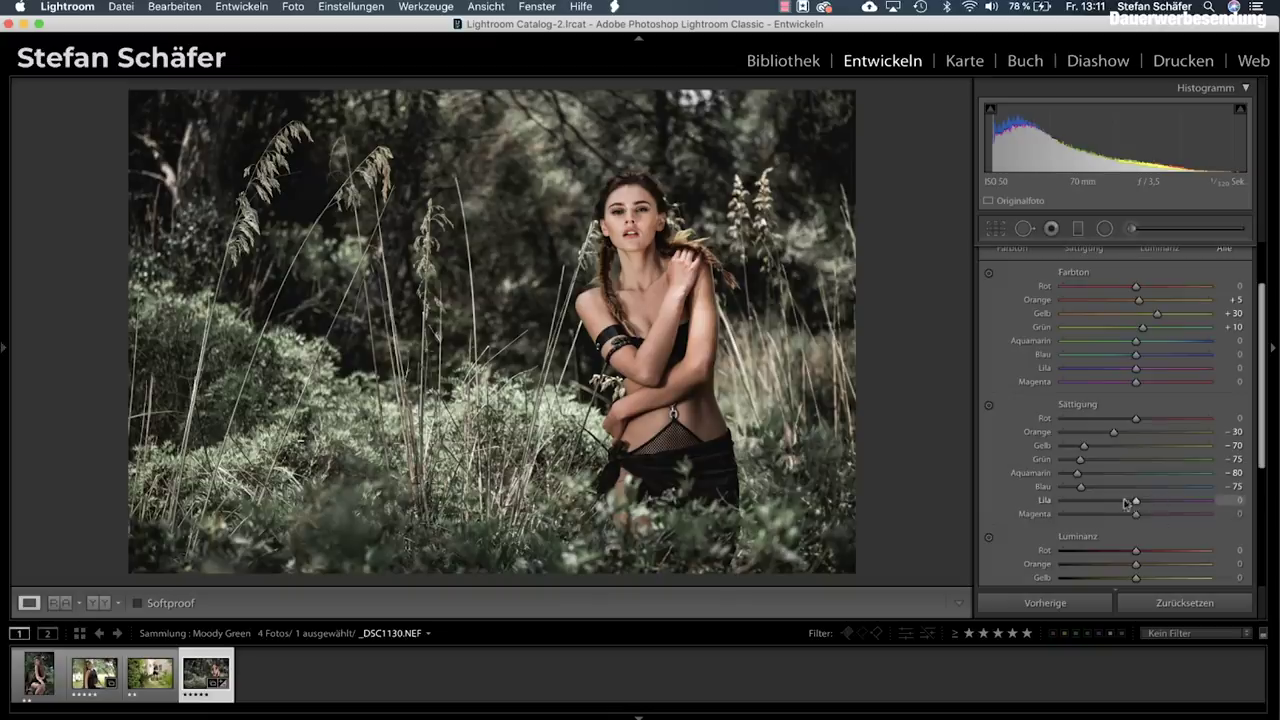
left_click_drag(1100, 502, 1063, 508)
left_click(1062, 513)
scroll(1175, 521, "down", 5)
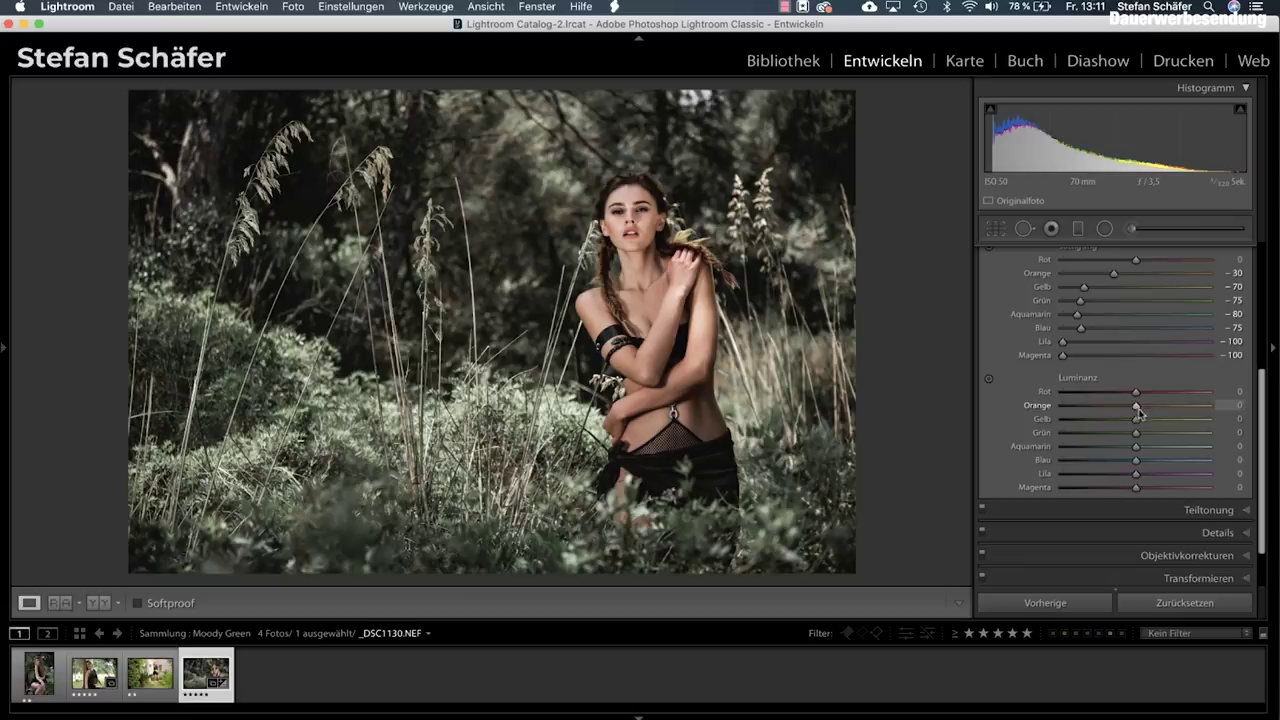
left_click_drag(1135, 407, 1123, 407)
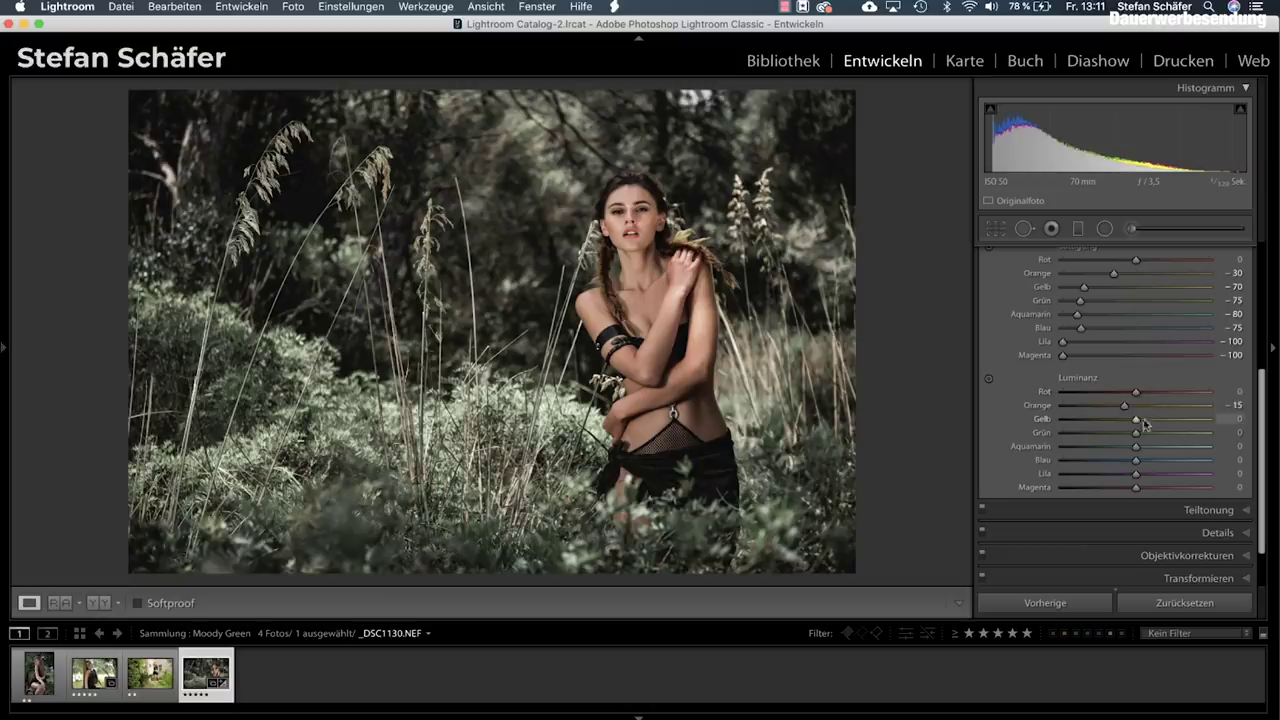
Set yellow luminance −15 and green luminance +10, then show Split Toning
scroll(1102, 292, "up", 1)
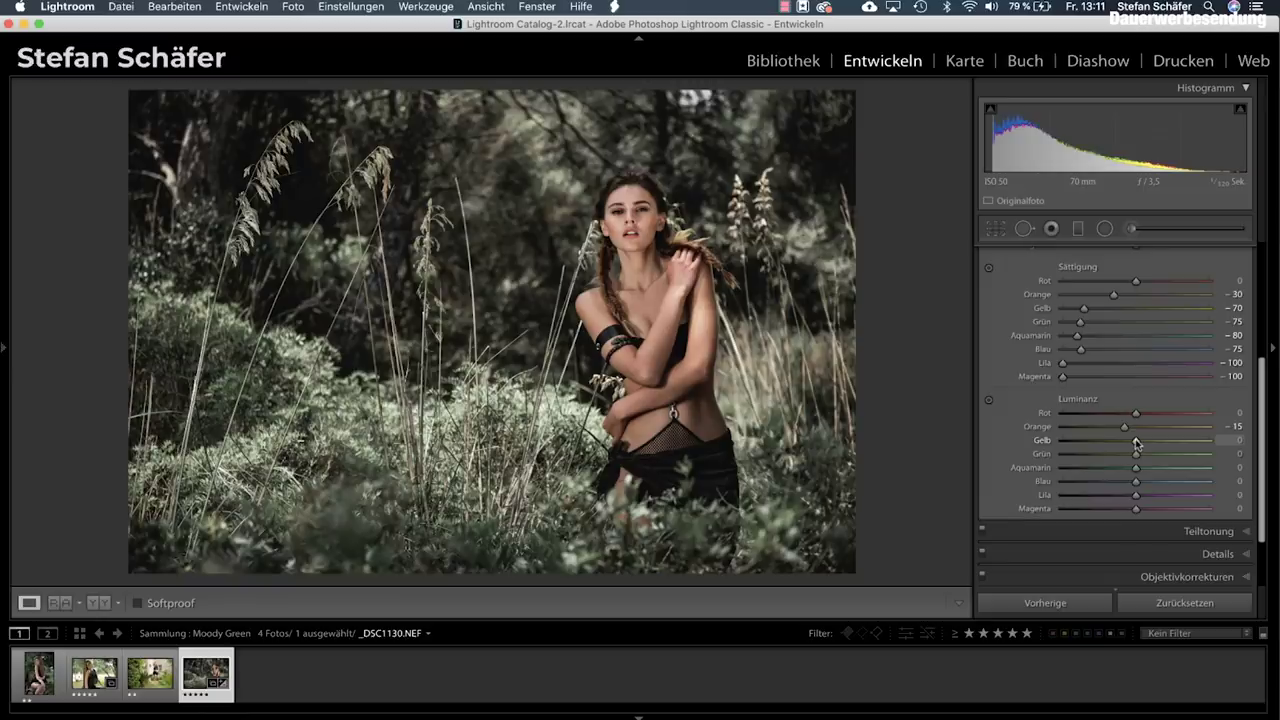
left_click_drag(1136, 442, 1125, 443)
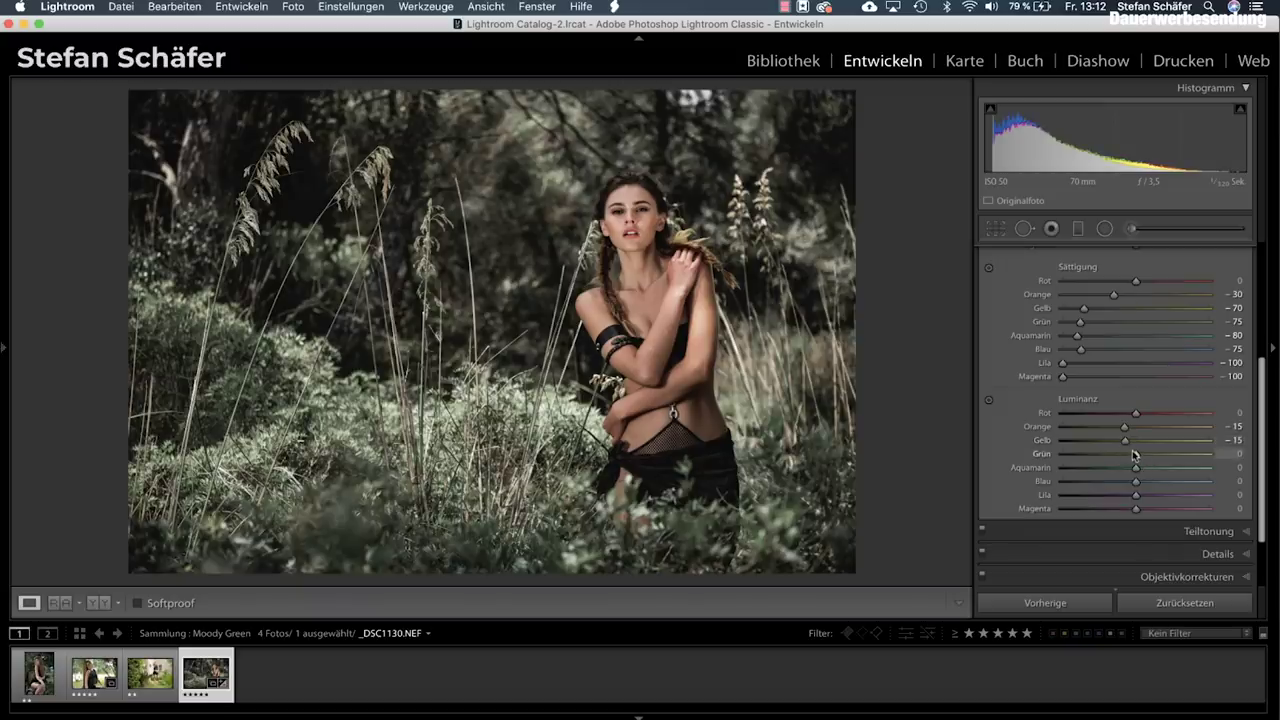
left_click_drag(1136, 456, 1144, 456)
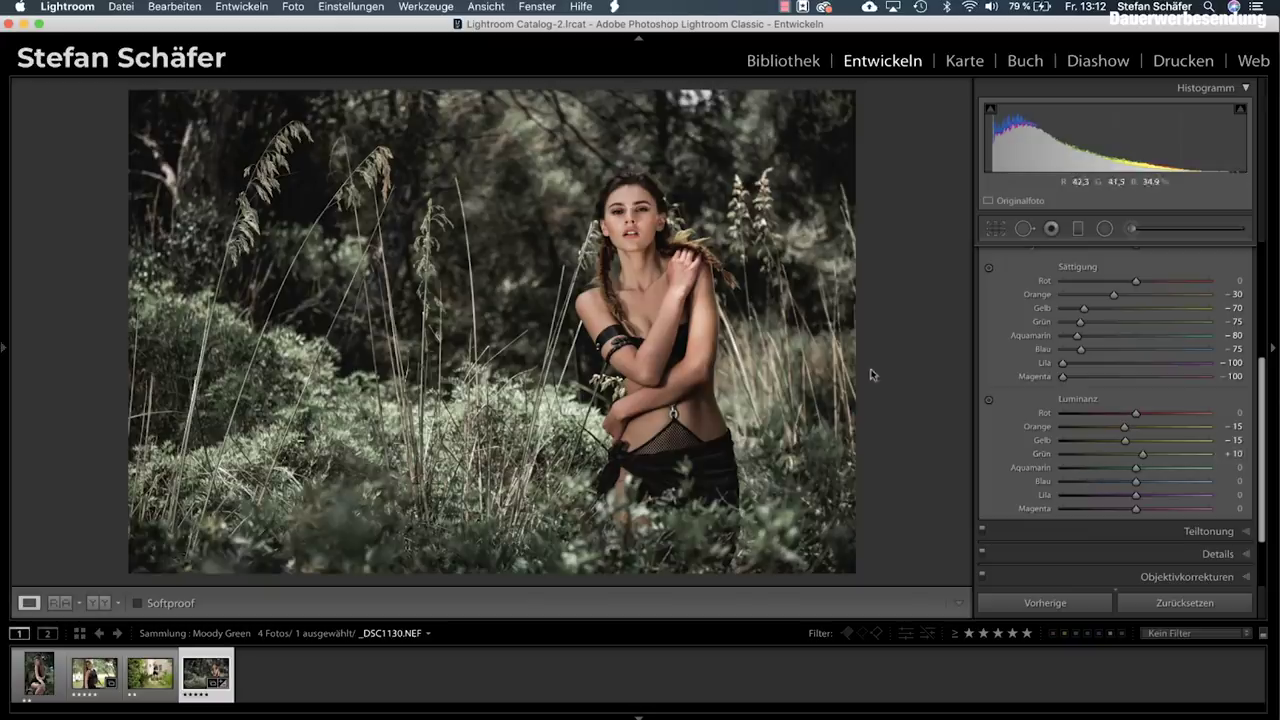
scroll(1136, 481, "down", 3)
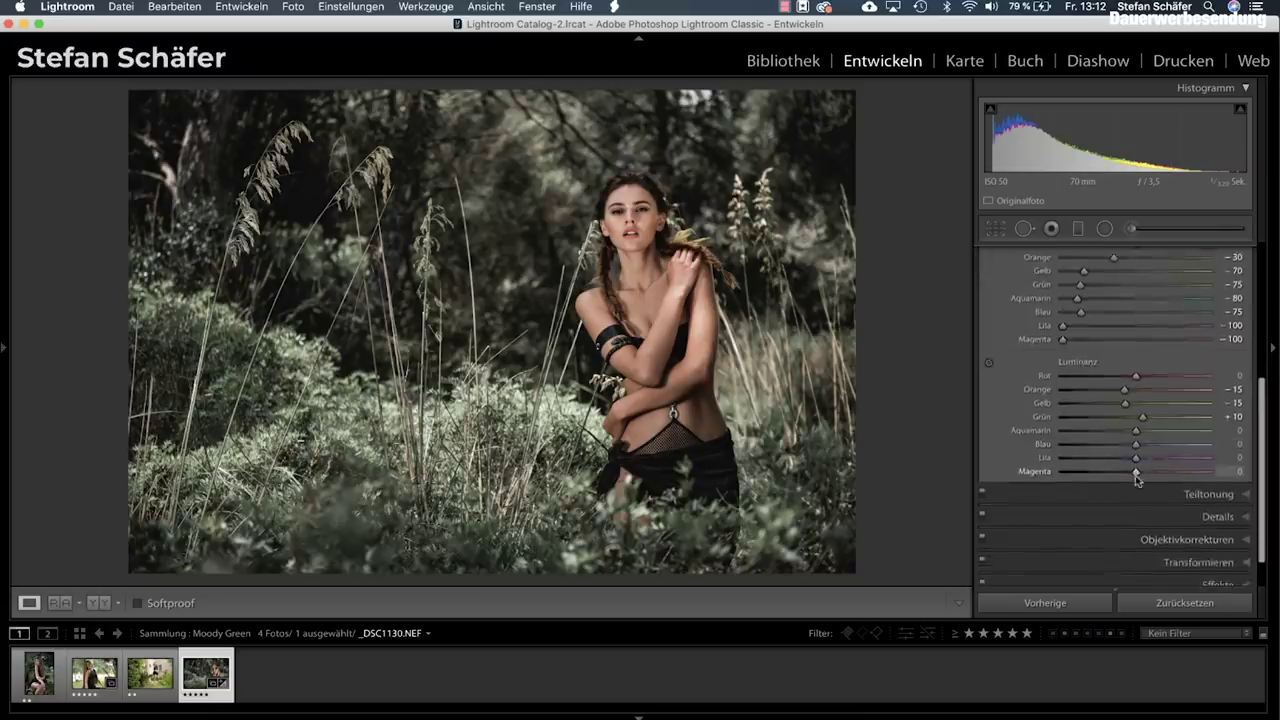
left_click(1192, 453)
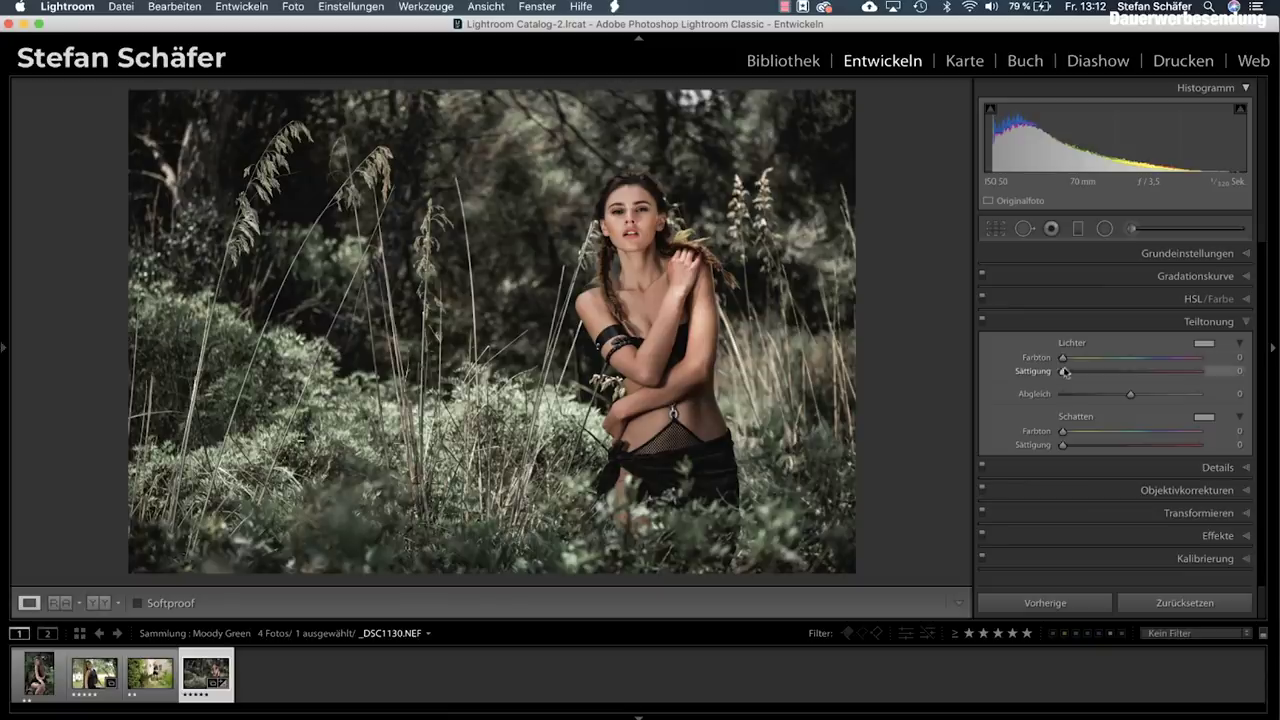
Split-tone highlights at hue 215, saturation 10, and shadows at hue 180, saturation 5
mouse_move(1062, 371)
left_mouse_down()
mouse_move(1244, 383)
mouse_move(1055, 372)
left_mouse_up()
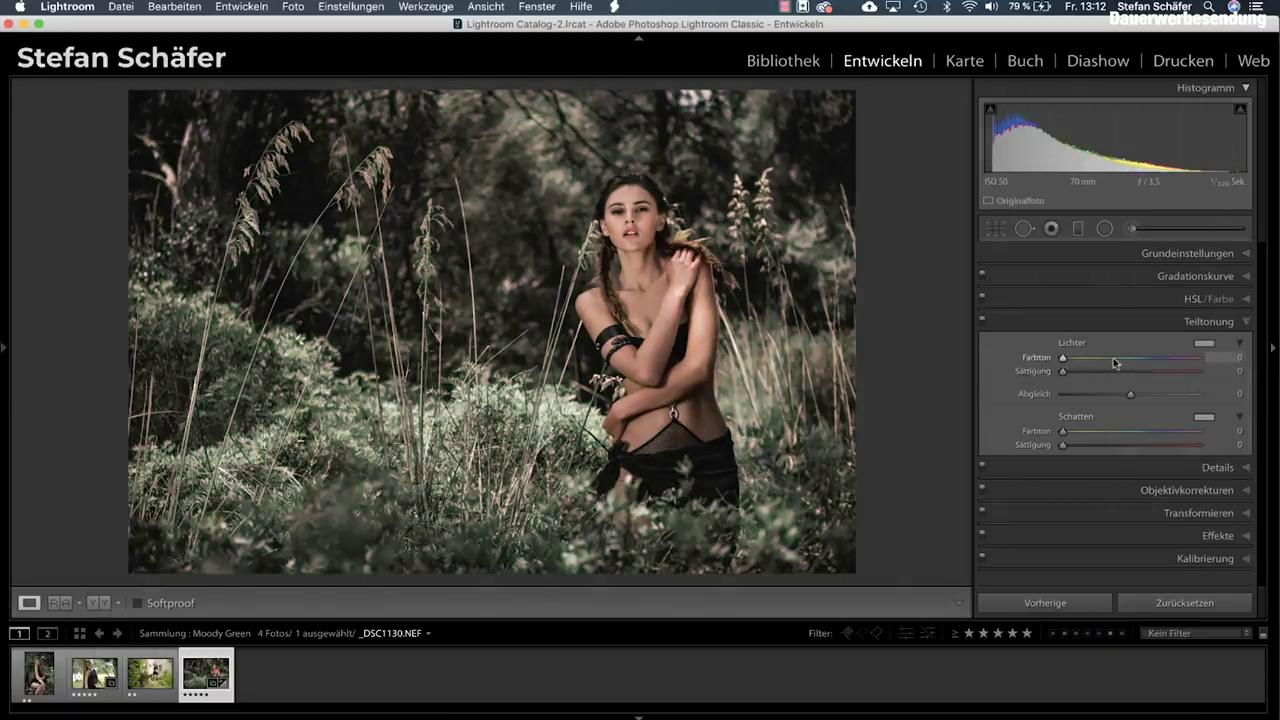
left_click(1063, 358, "alt")
left_click_drag(1063, 358, 1075, 361)
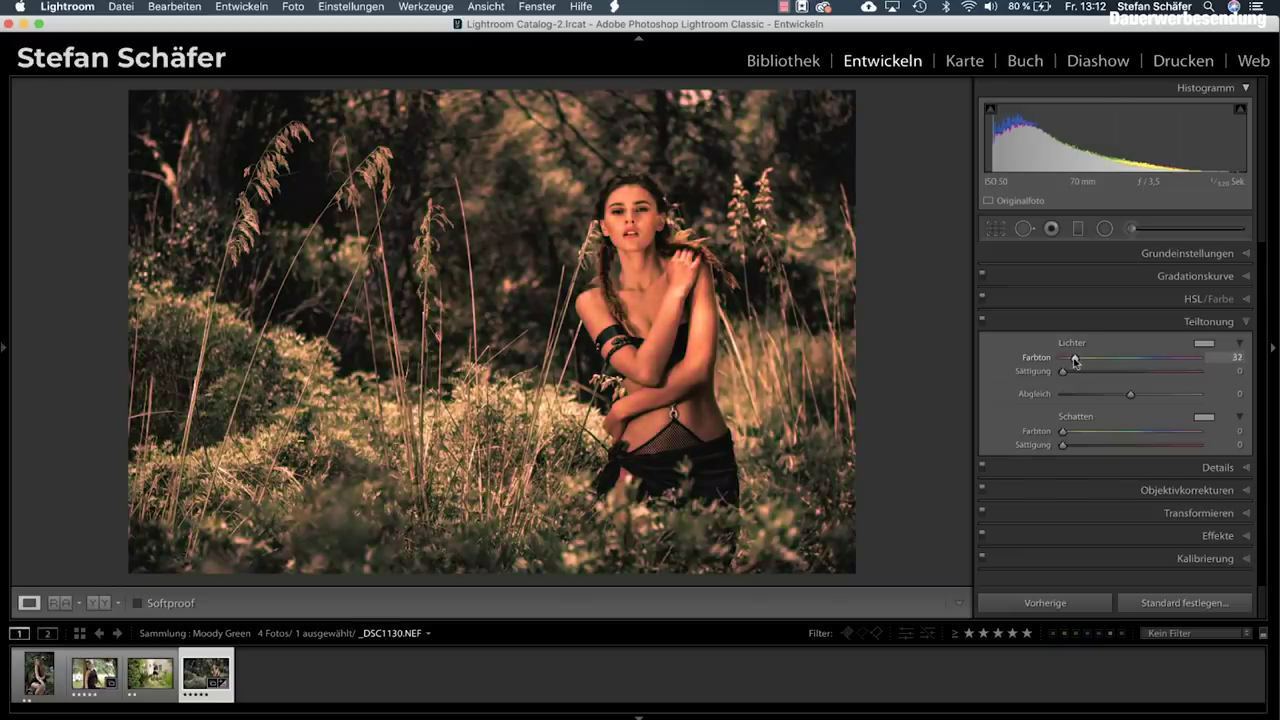
left_click_drag(1075, 361, 1144, 369)
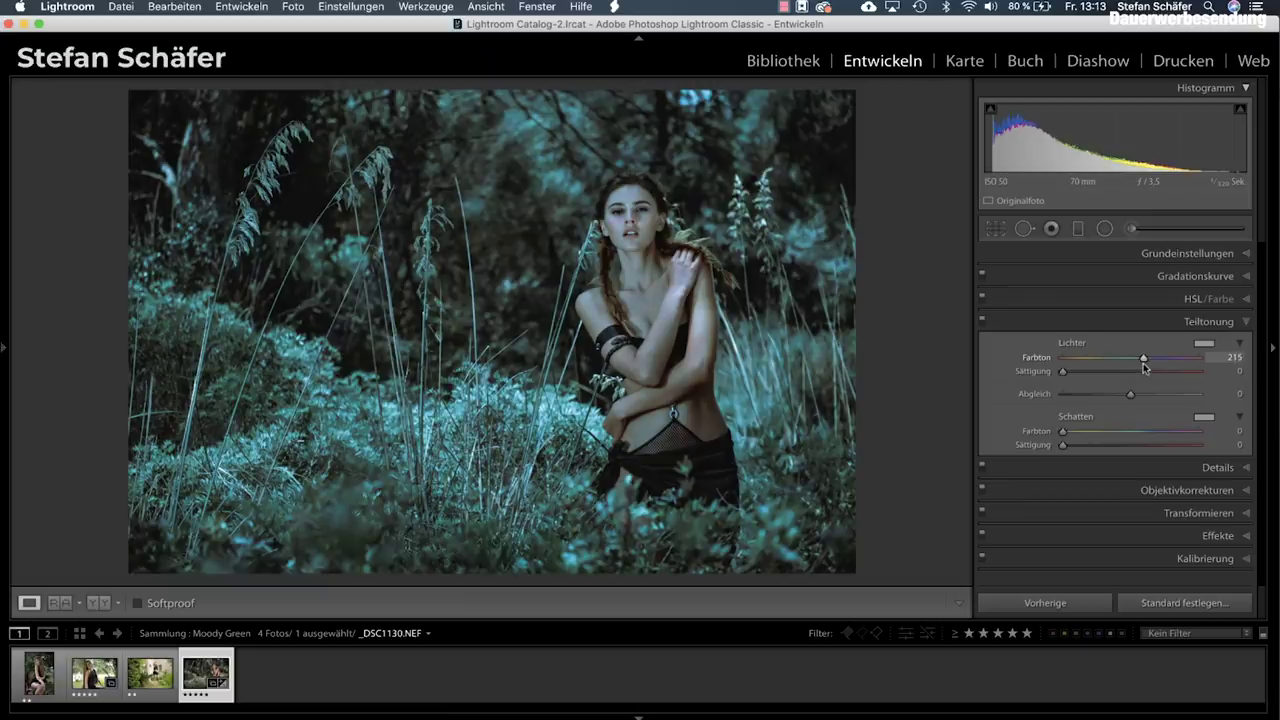
left_click_drag(1143, 363, 1143, 363)
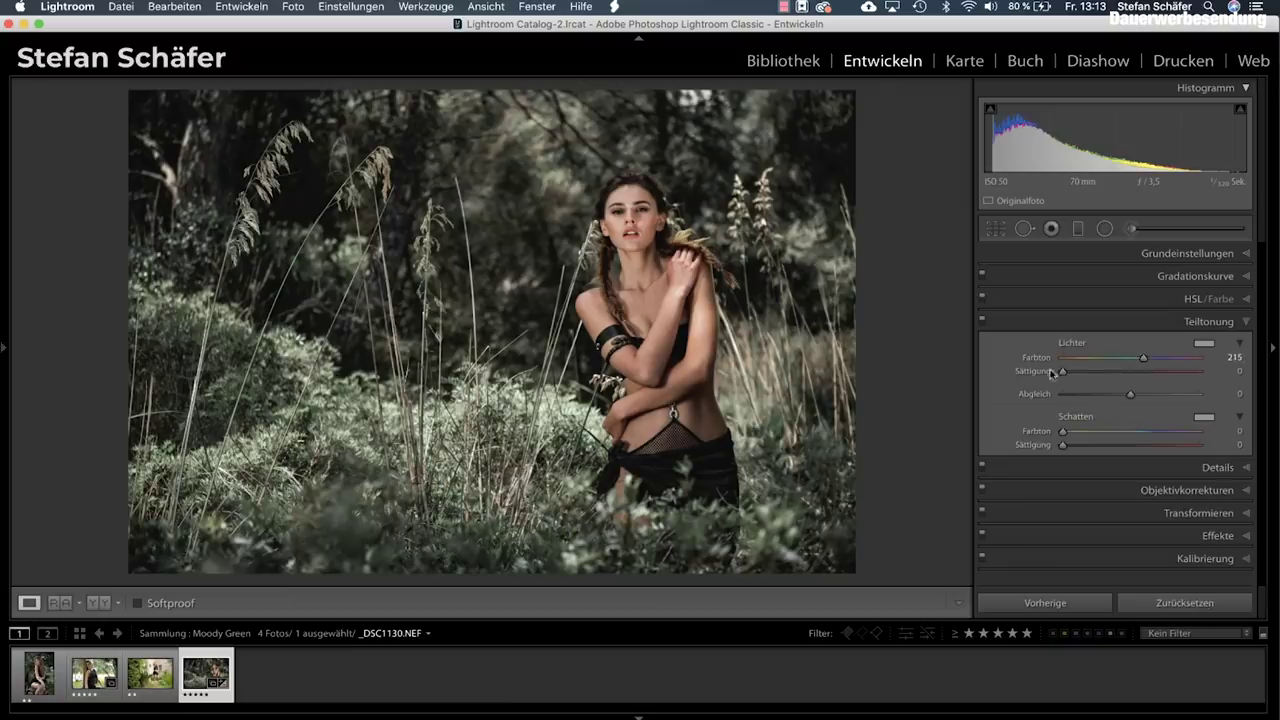
left_click_drag(1063, 373, 1077, 371)
key("alt")
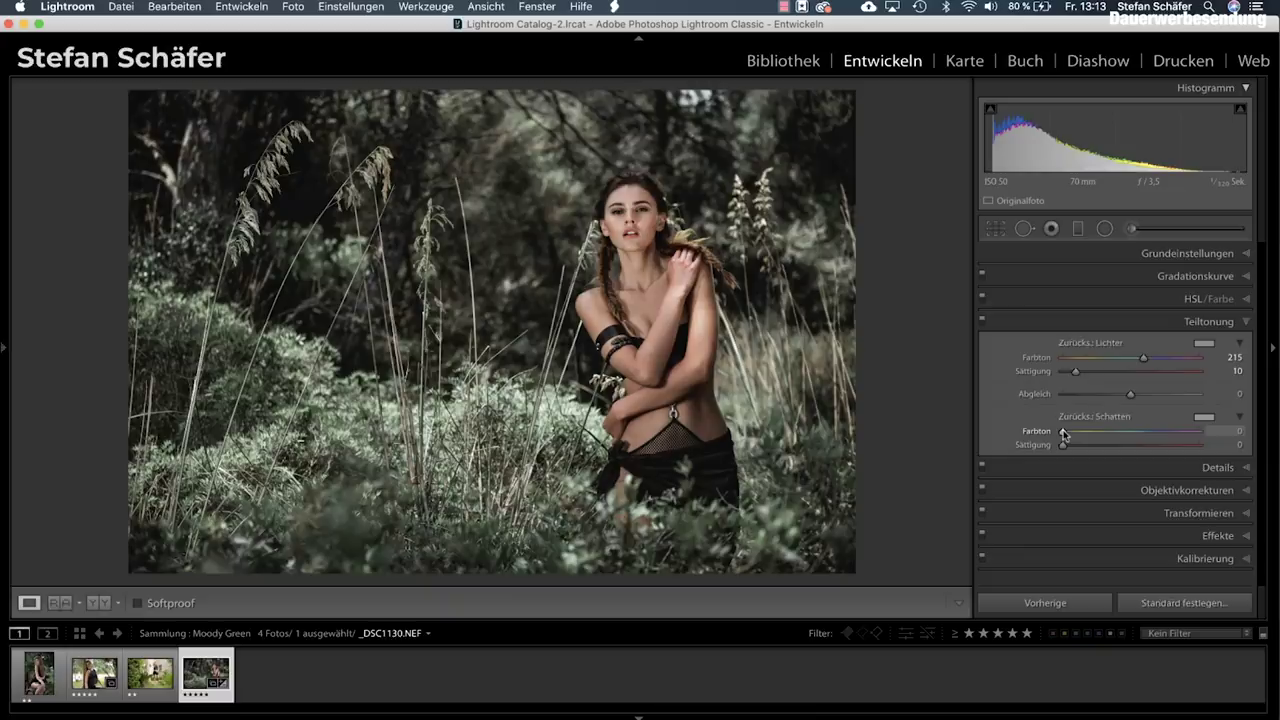
mouse_move(1063, 432)
left_mouse_down()
mouse_move(1136, 432)
mouse_move(1069, 446)
left_mouse_up()
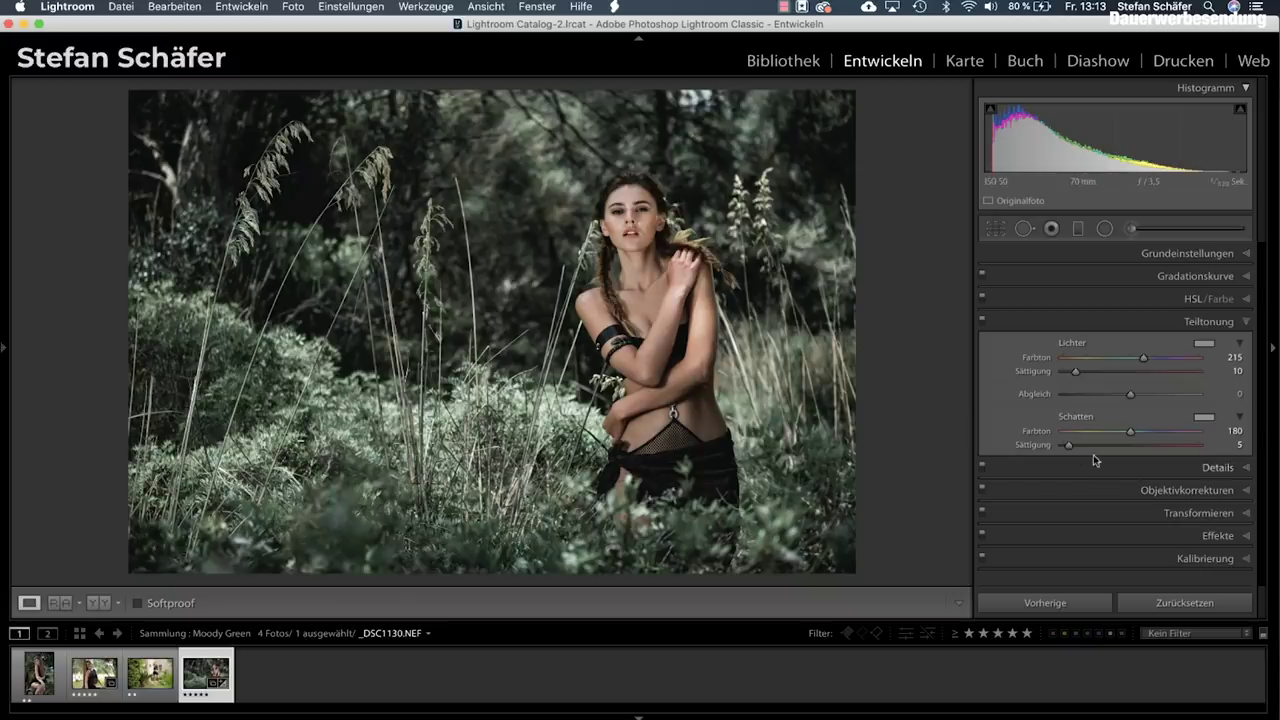
left_click(1170, 536)
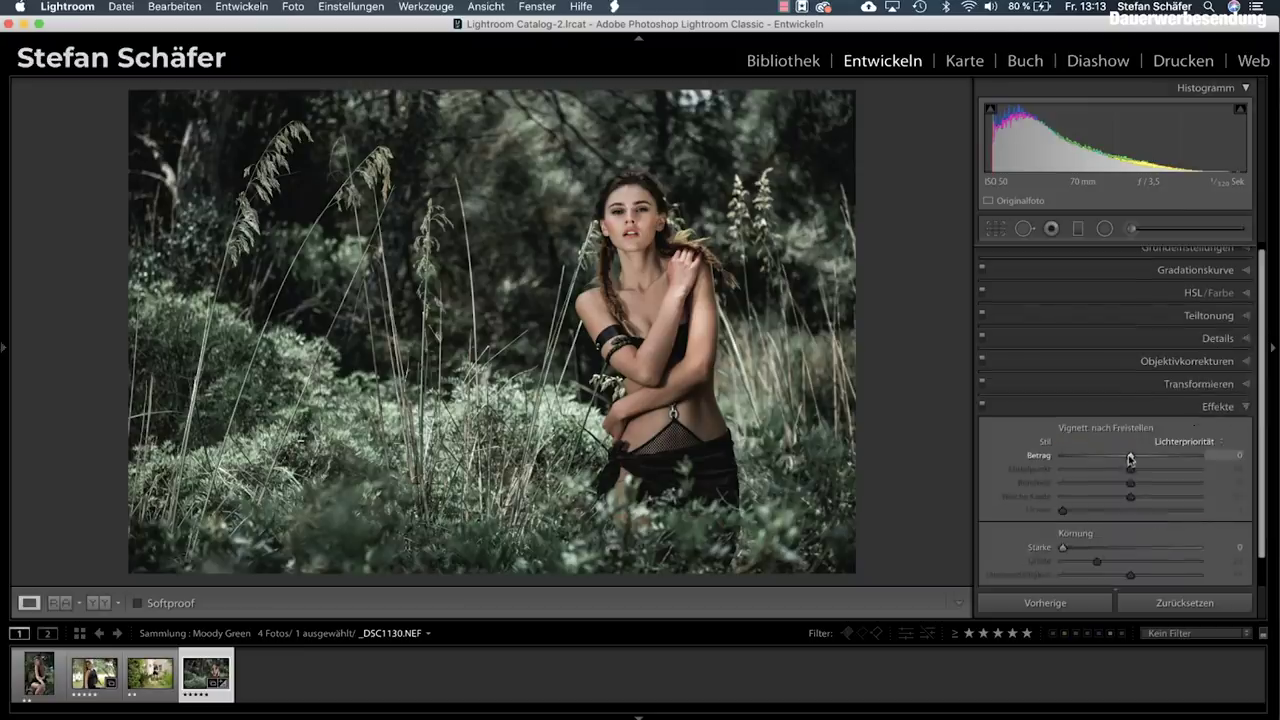
left_click_drag(1130, 459, 1119, 459)
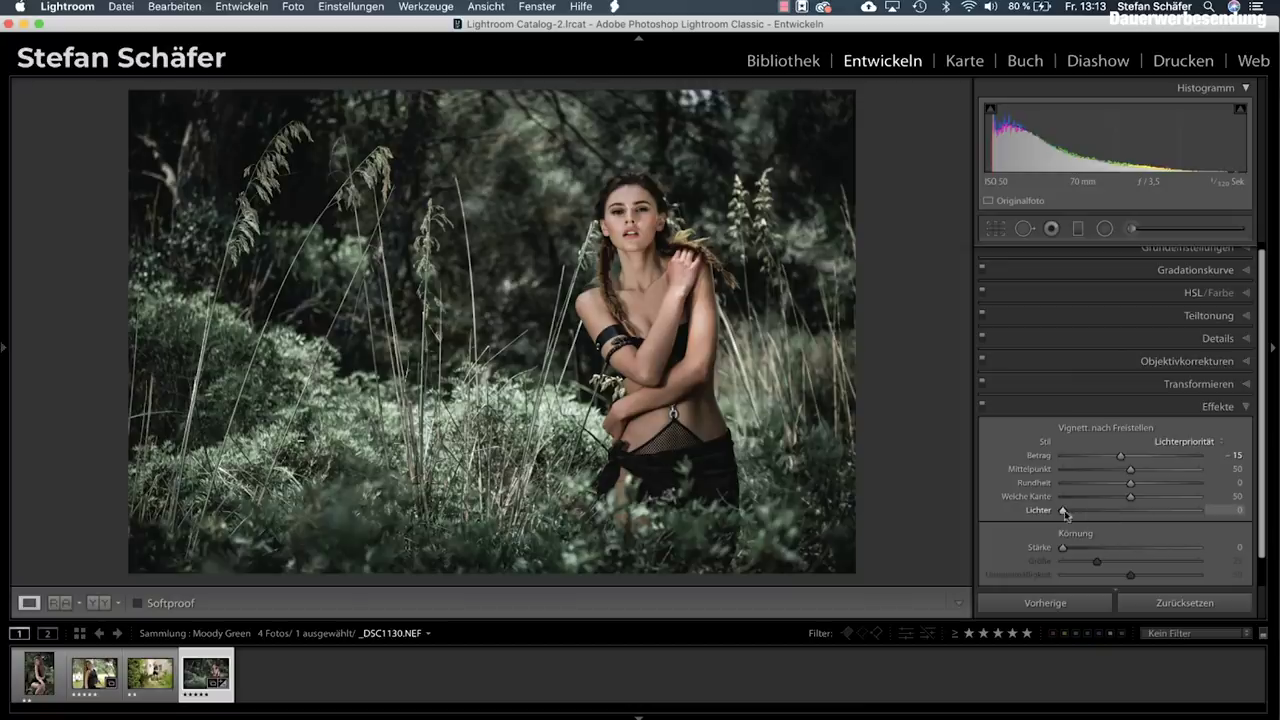
left_click_drag(1063, 513, 1155, 519)
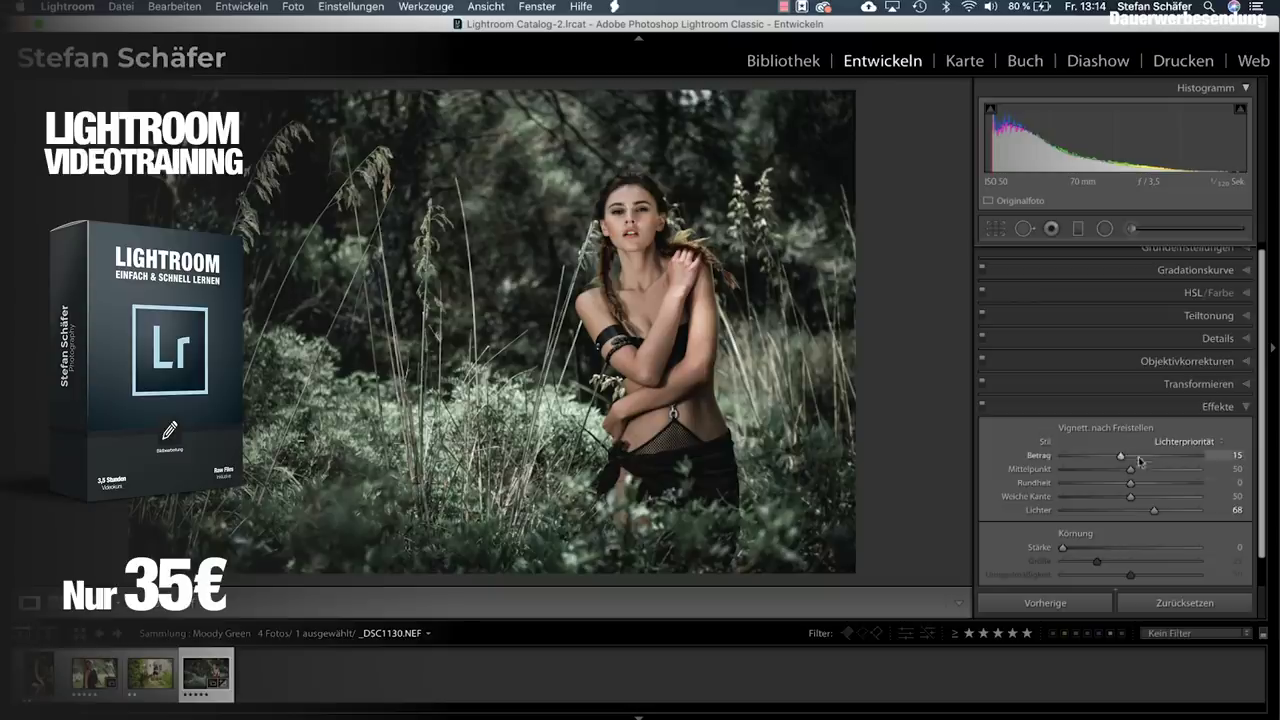
left_click_drag(1149, 499, 1157, 499)
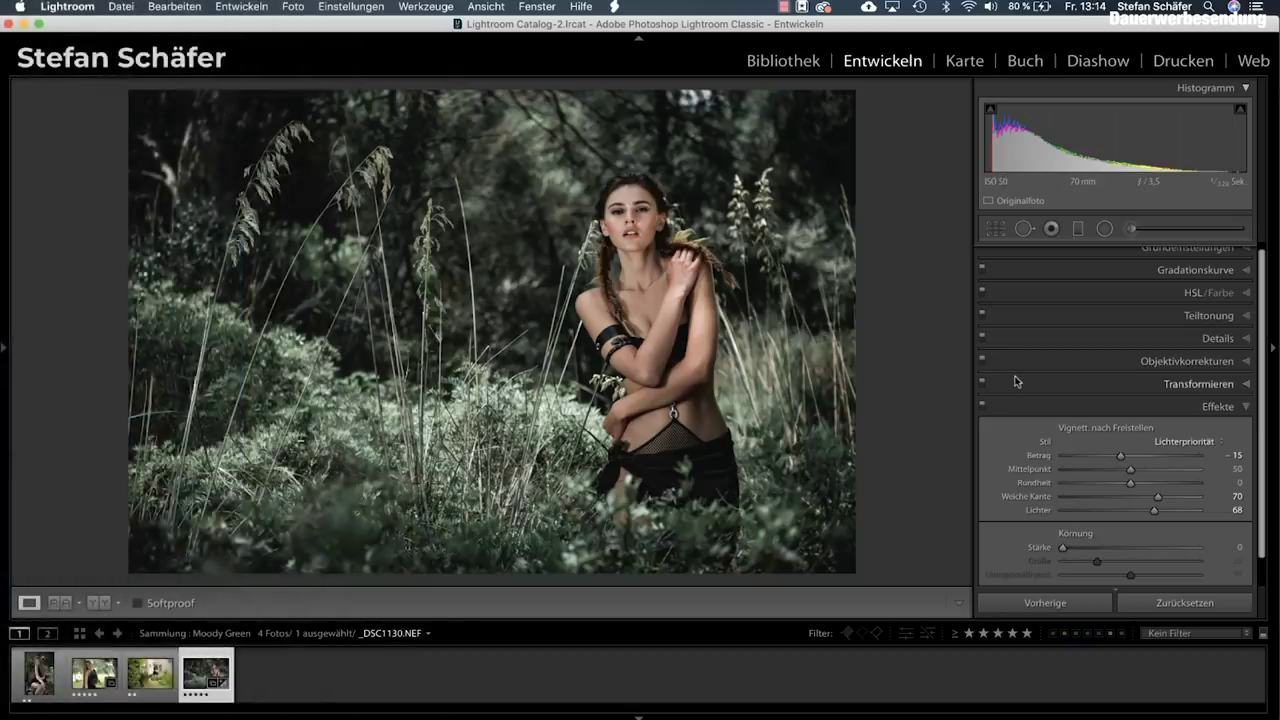
key("backslash")
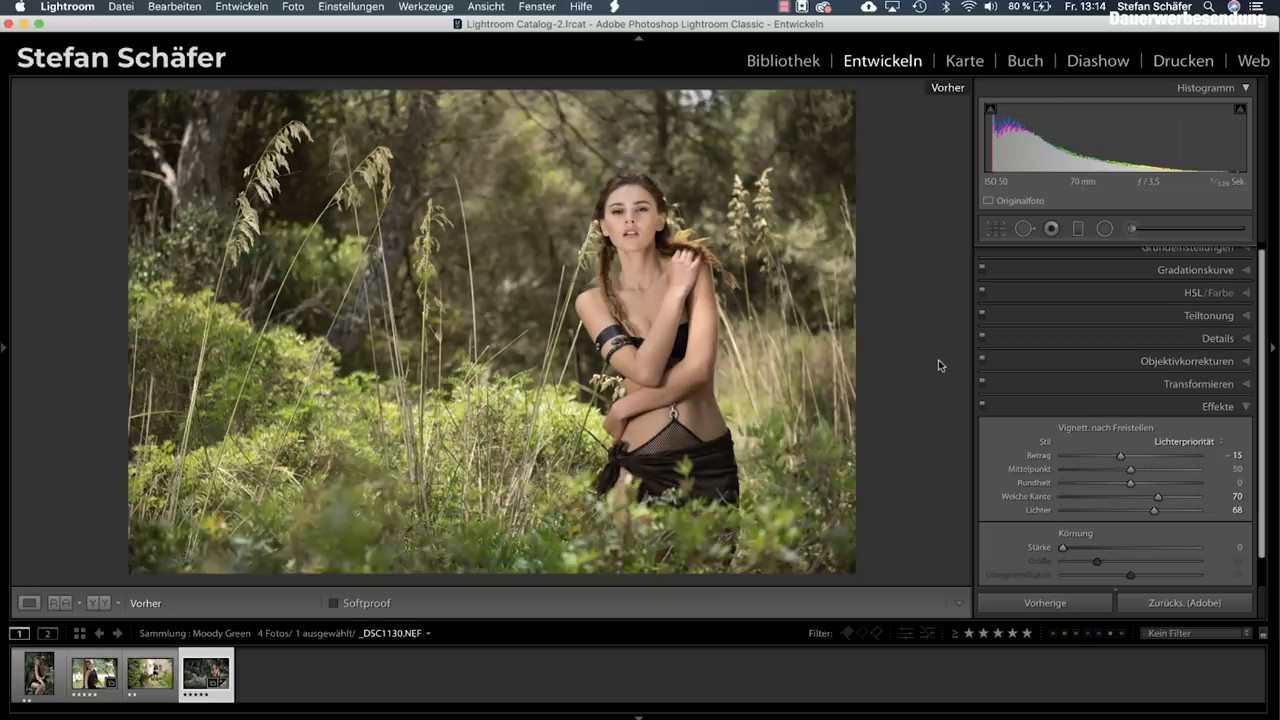
key("backslash")
key("backslash")
key("backslash")
key("backslash")
key("backslash")
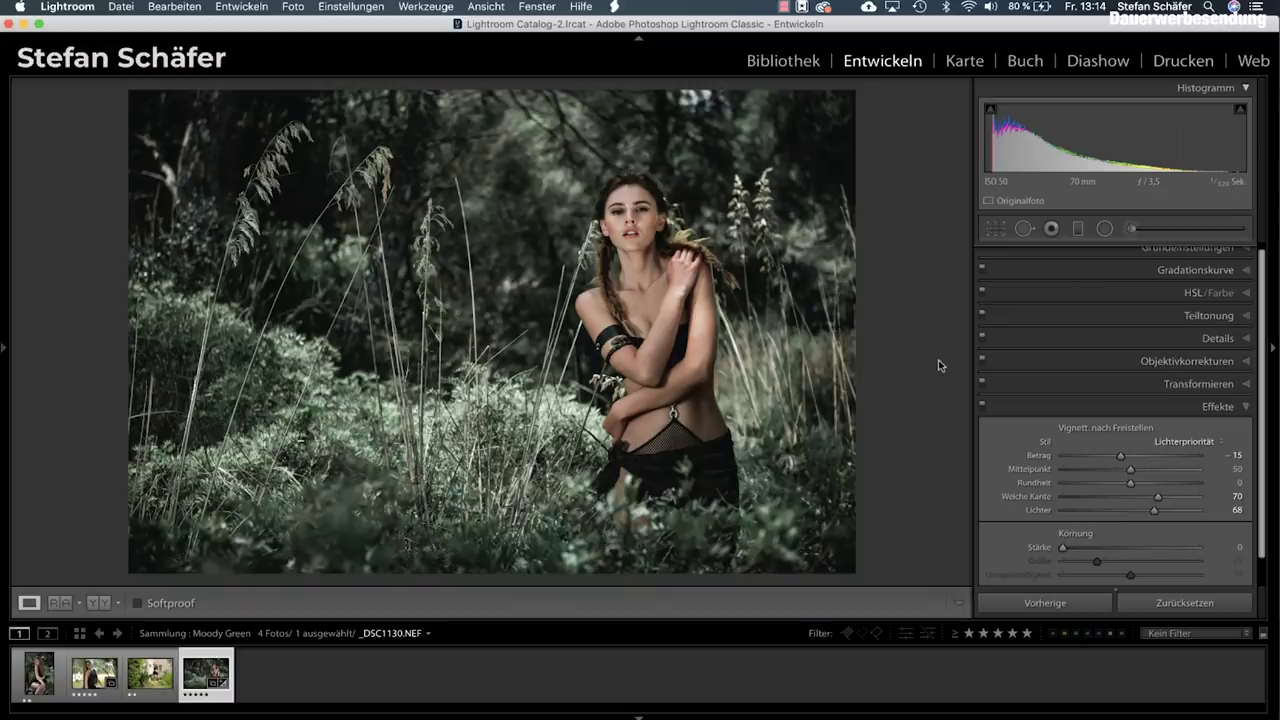
Copy the portrait's develop settings except crop, then open garden photo _DSC0996.NEF
key("super+shift+c")
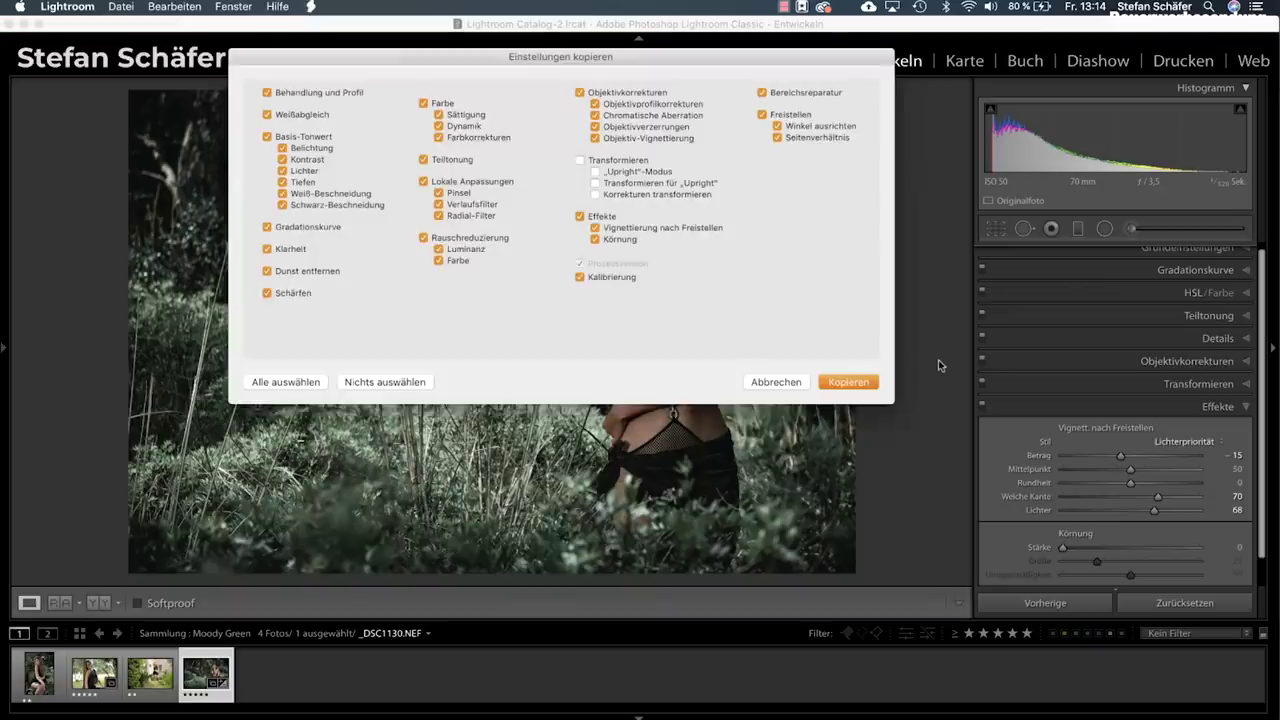
left_click(776, 116)
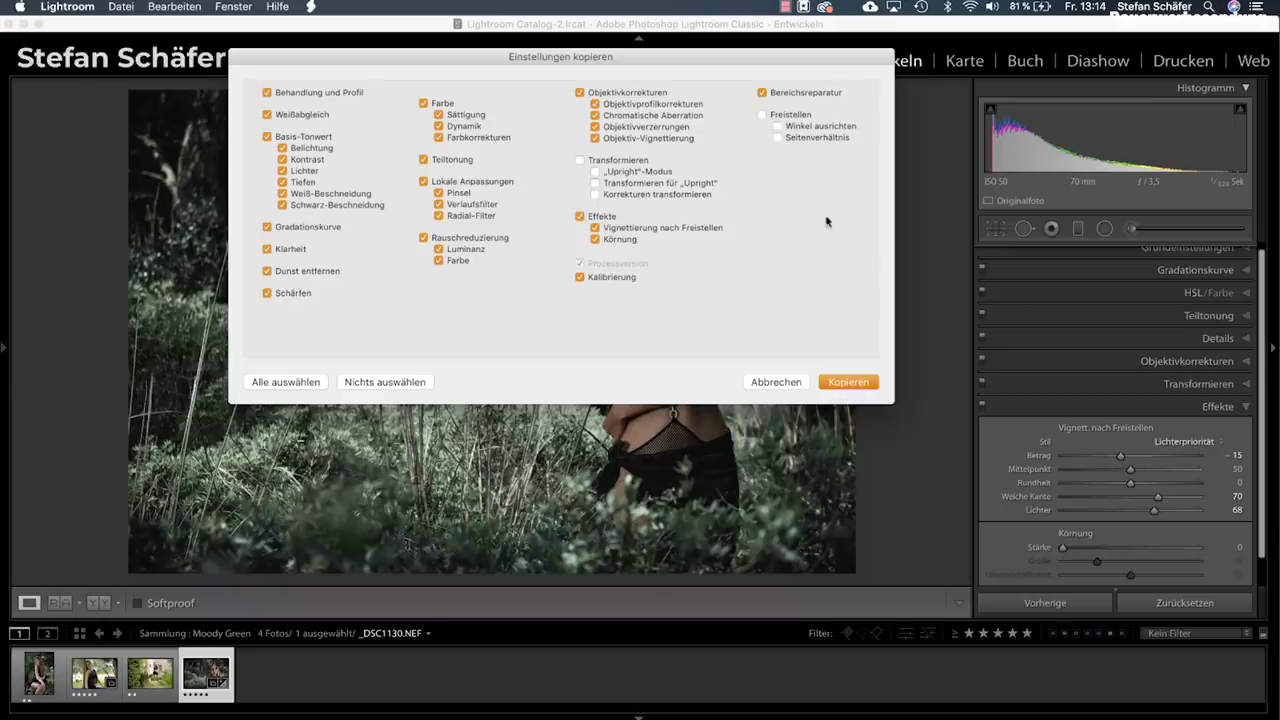
left_click(846, 382)
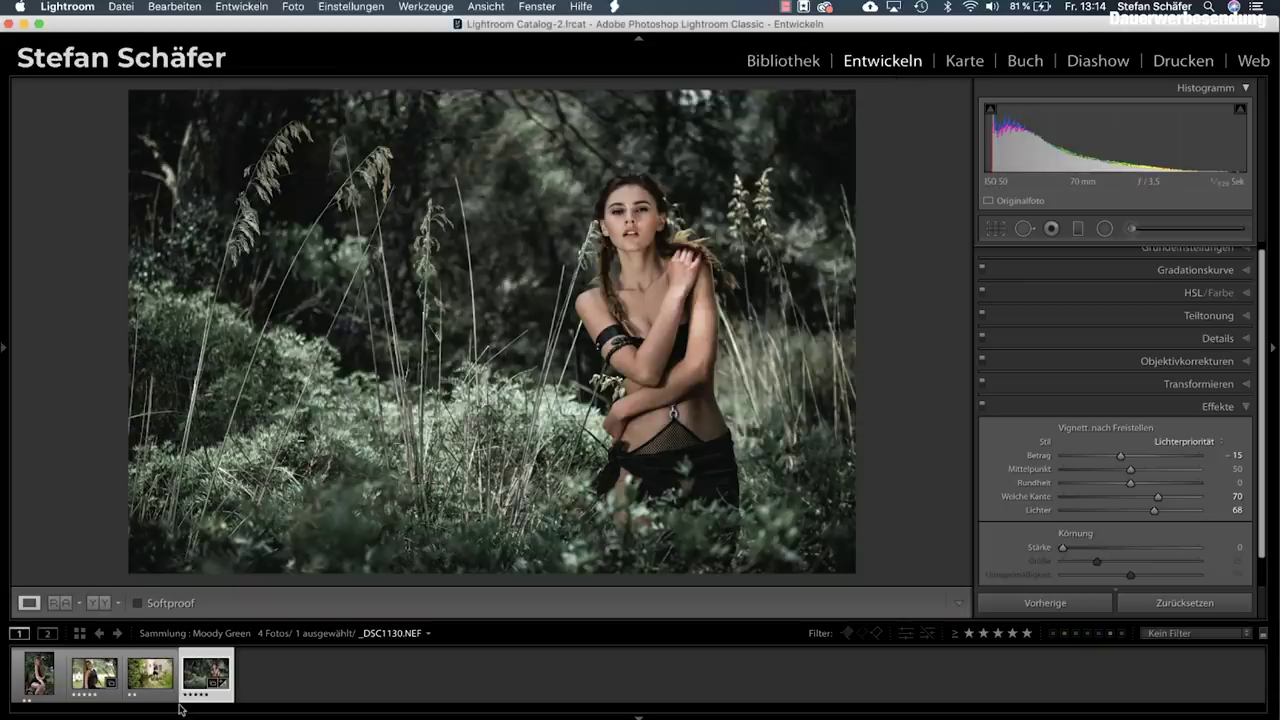
left_click(138, 685)
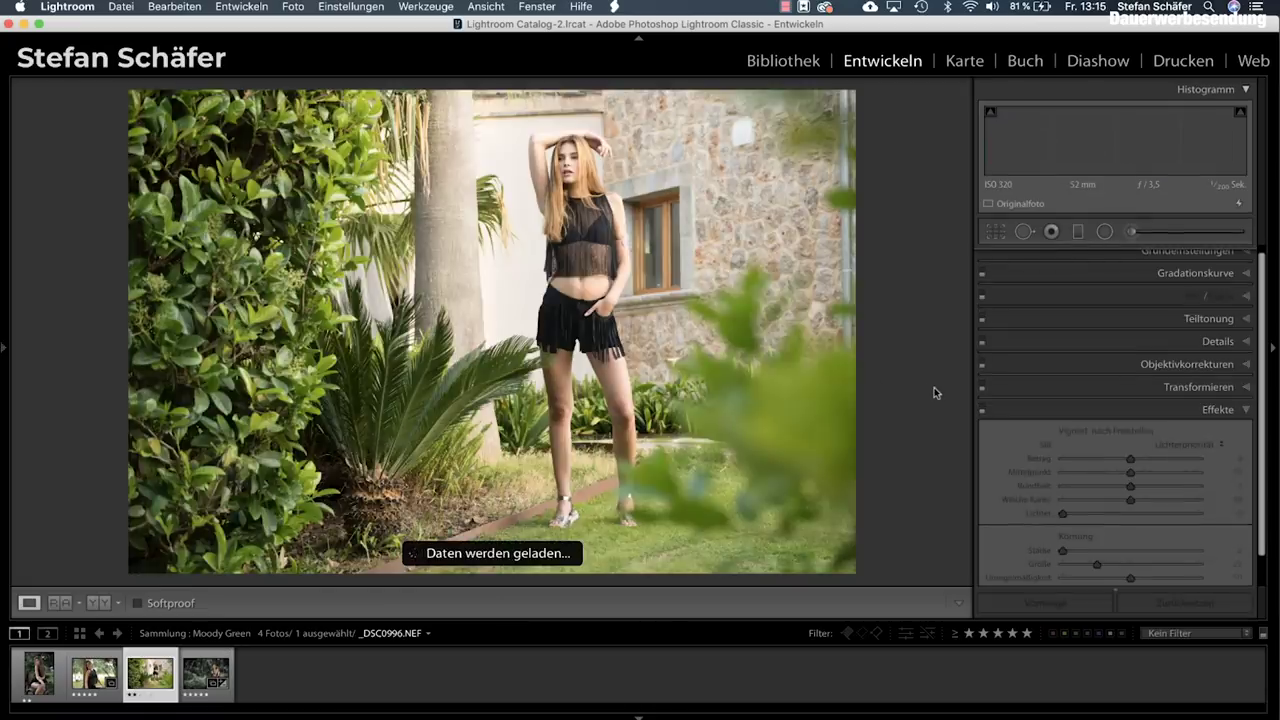
Paste the grade onto _DSC0996.NEF, compare it with Before, then go to the previous photo
key("super+shift+v")
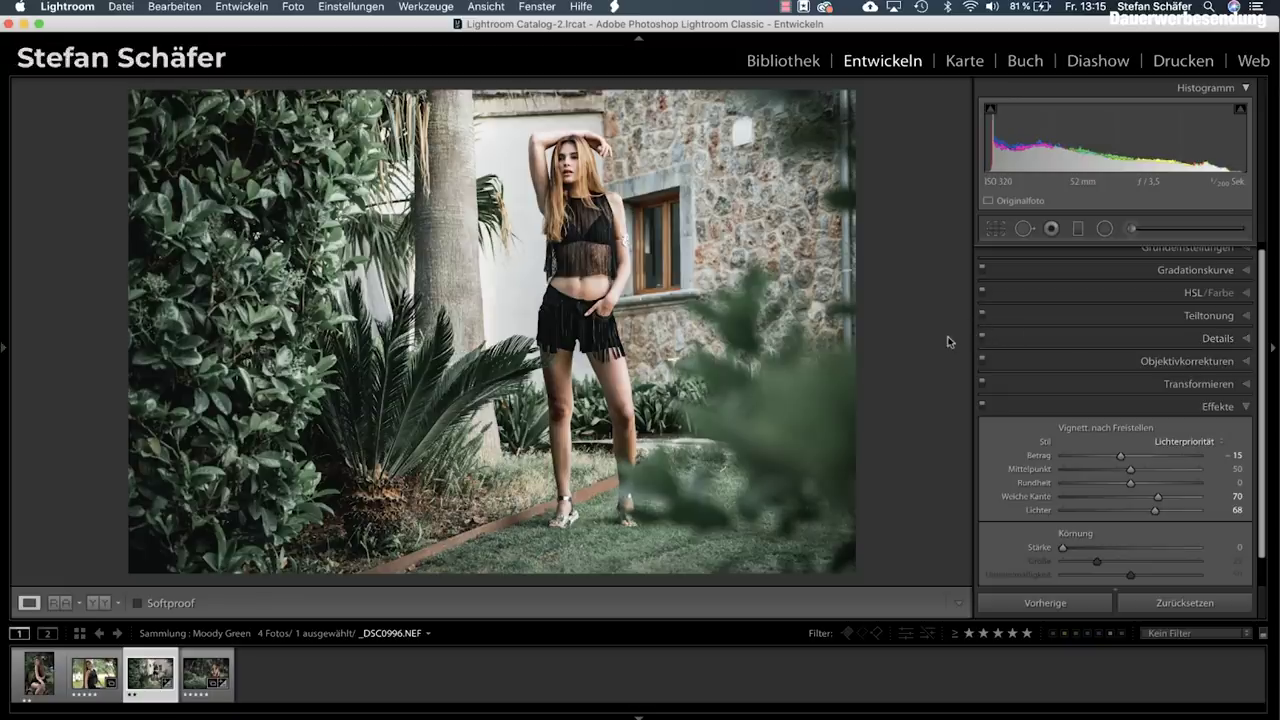
key("backslash")
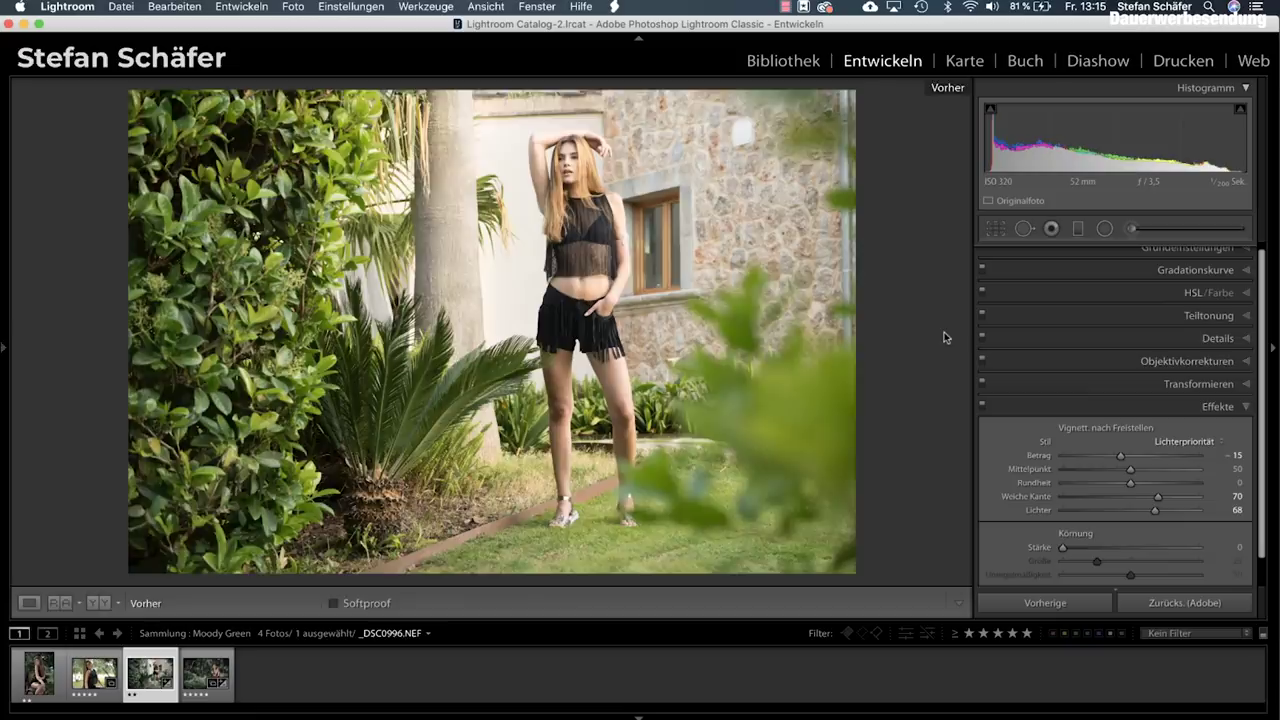
key("backslash")
key("backslash")
key("backslash")
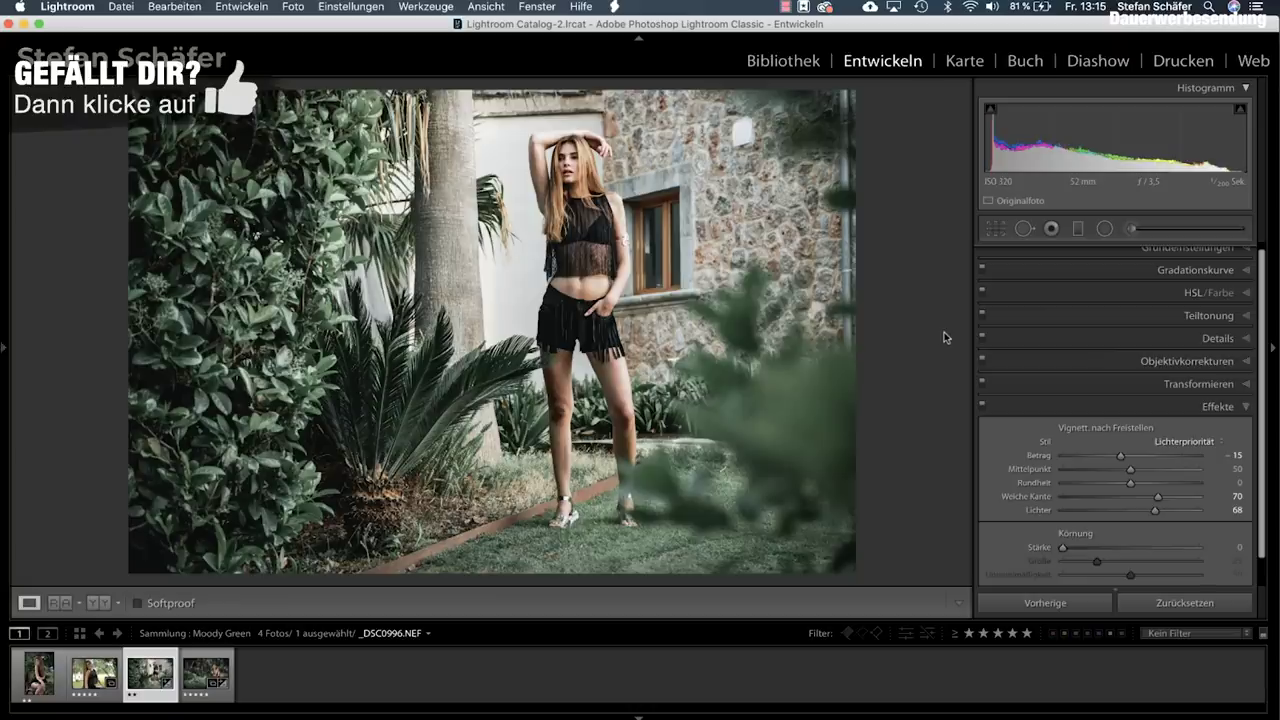
key("Left")
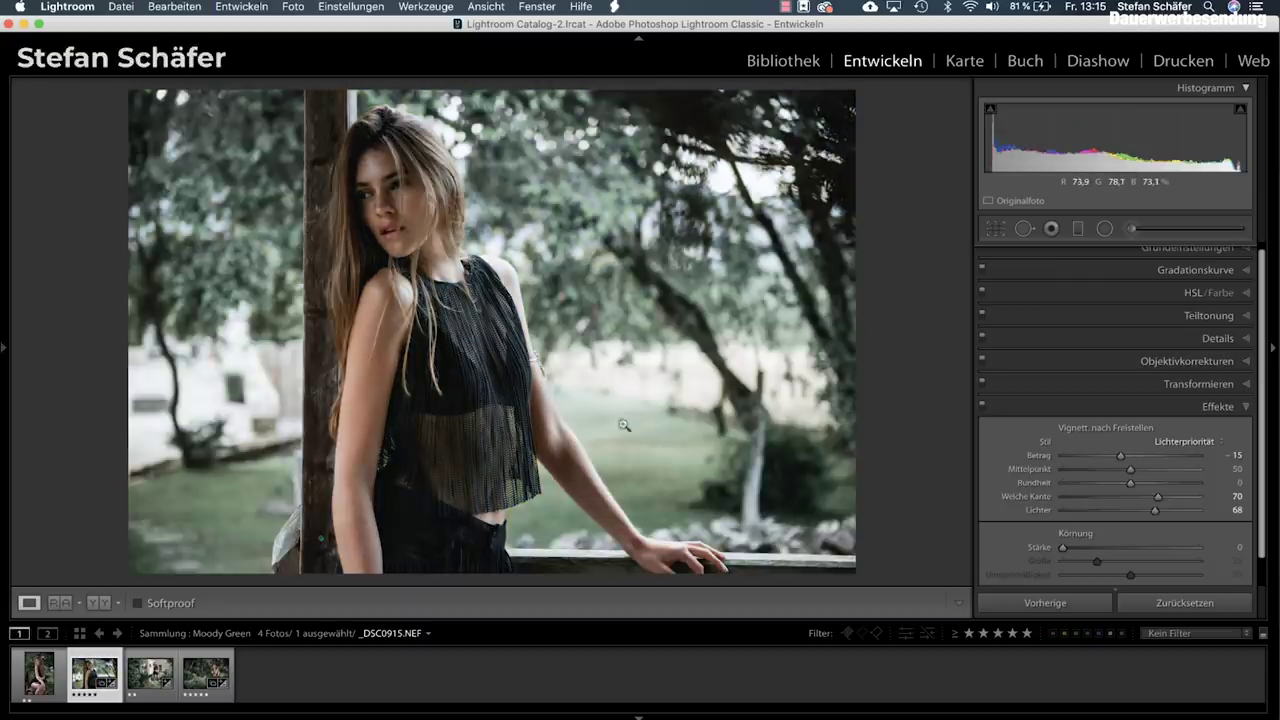
In Grundeinstellungen, set exposure to +0.25 and pull highlights down to −76
scroll(1130, 332, "up", 1)
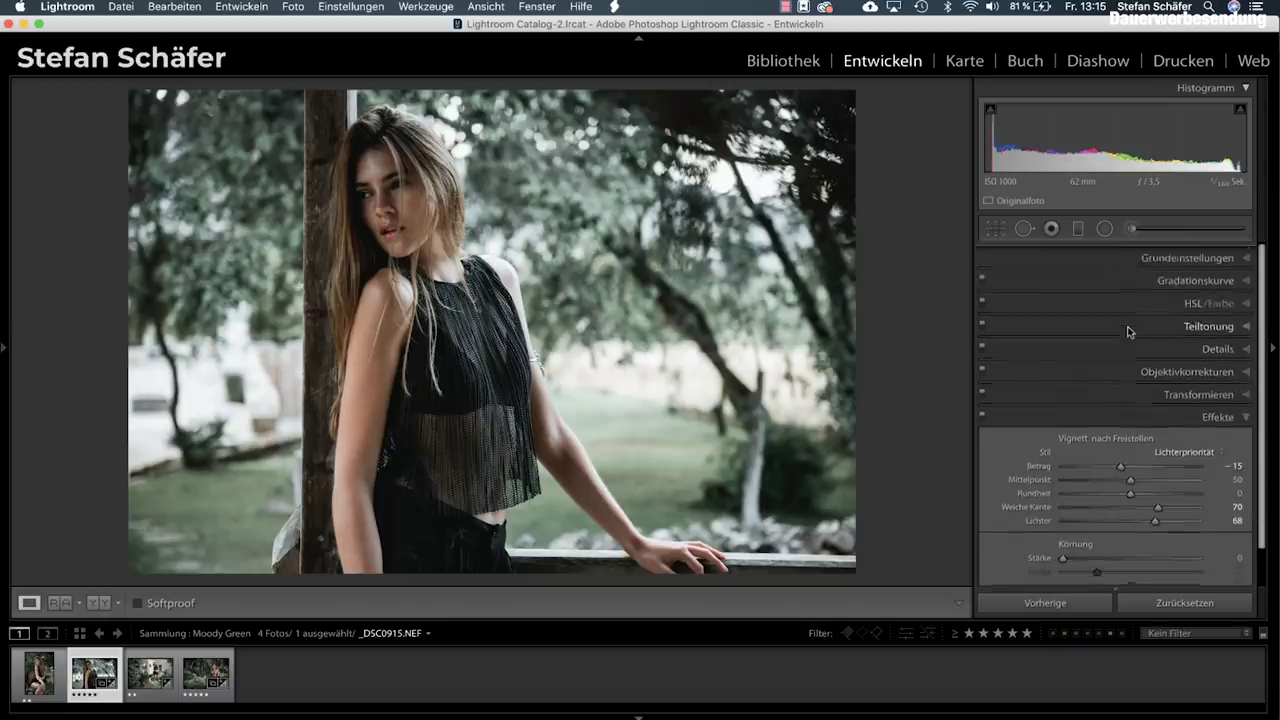
left_click(1175, 257)
left_click_drag(1131, 404, 1136, 404)
left_click_drag(1090, 441, 1078, 442)
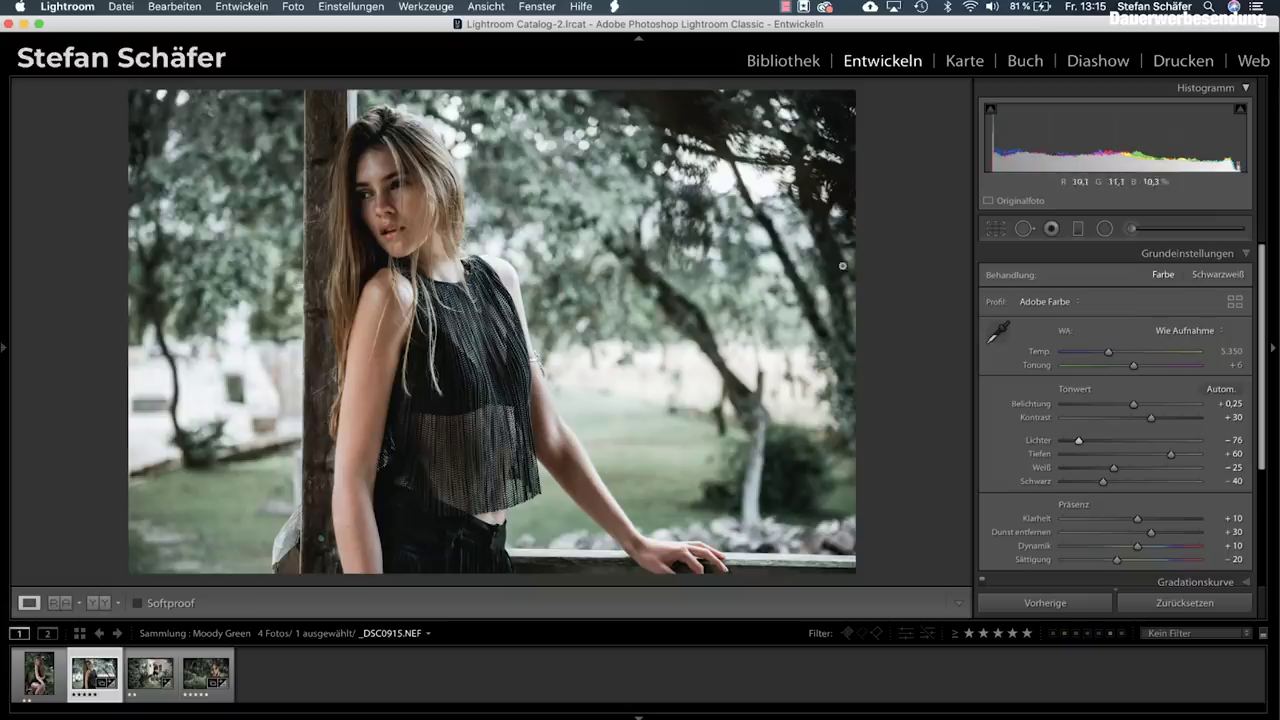
Add a radial filter over the woman's face brightening it by exposure +0.31, then compare with the original
left_click(1104, 228)
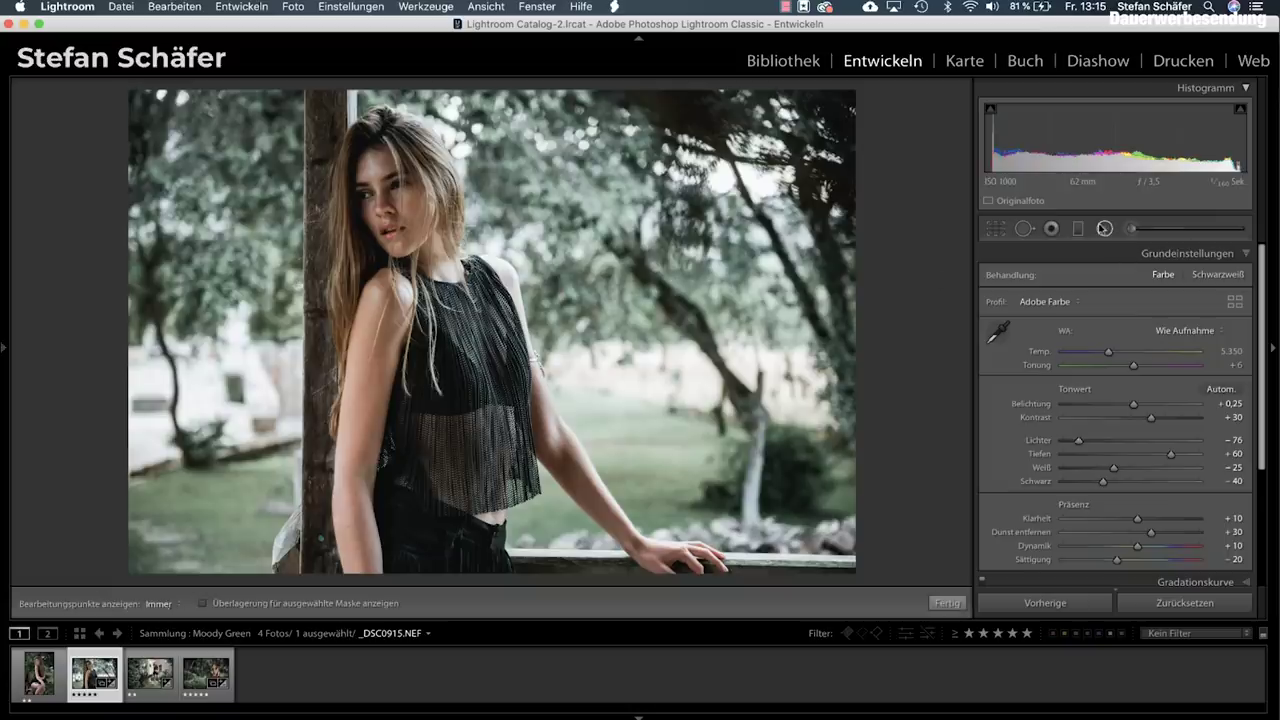
left_click_drag(394, 177, 455, 257)
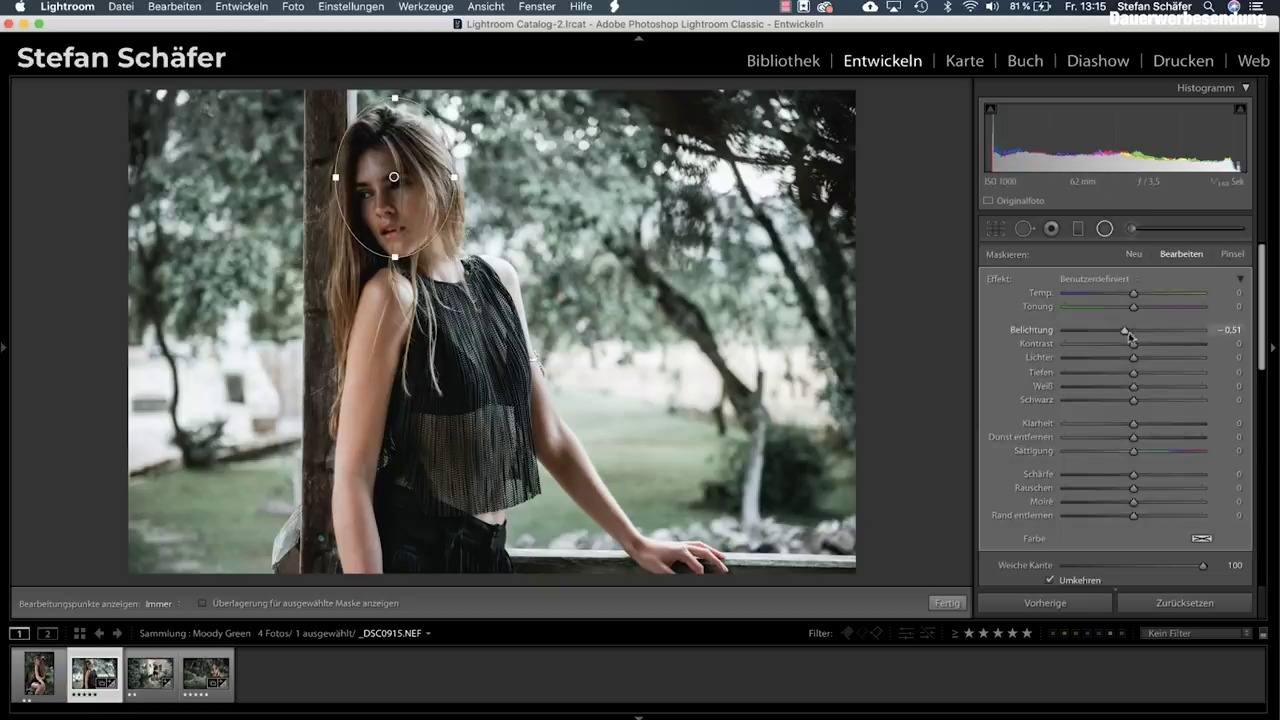
left_click_drag(1136, 333, 1137, 333)
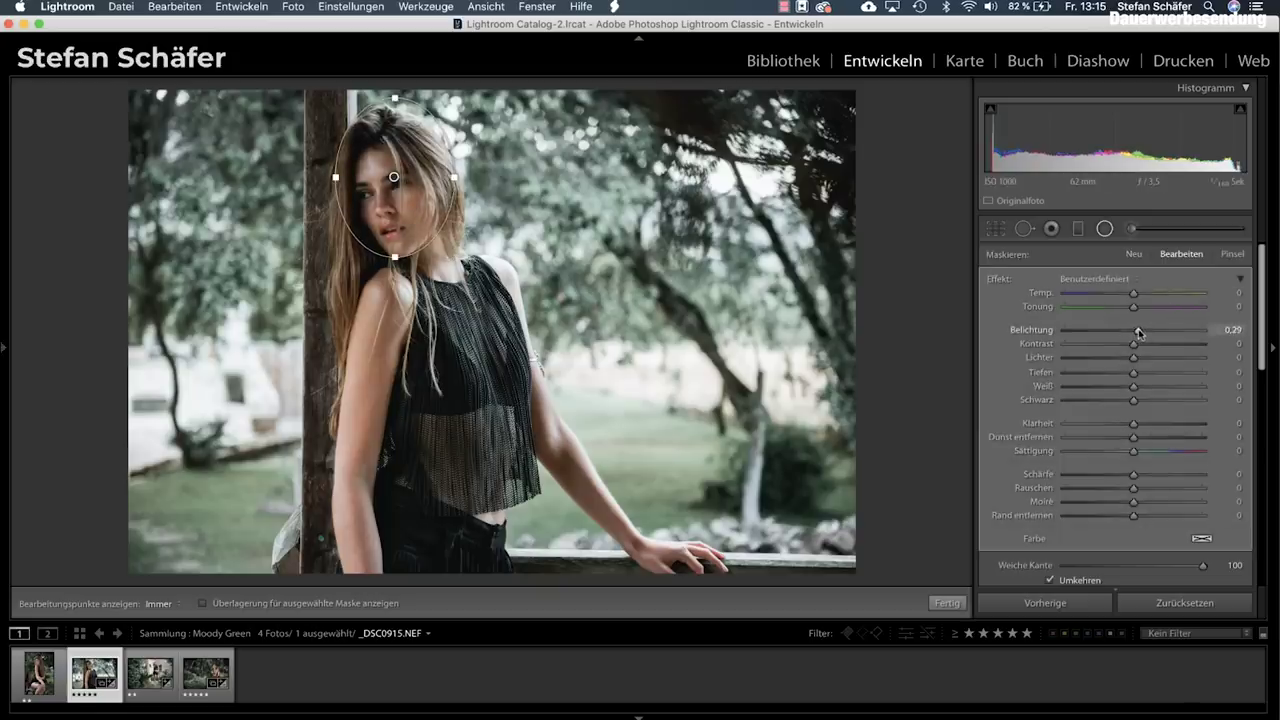
left_click_drag(408, 215, 411, 222)
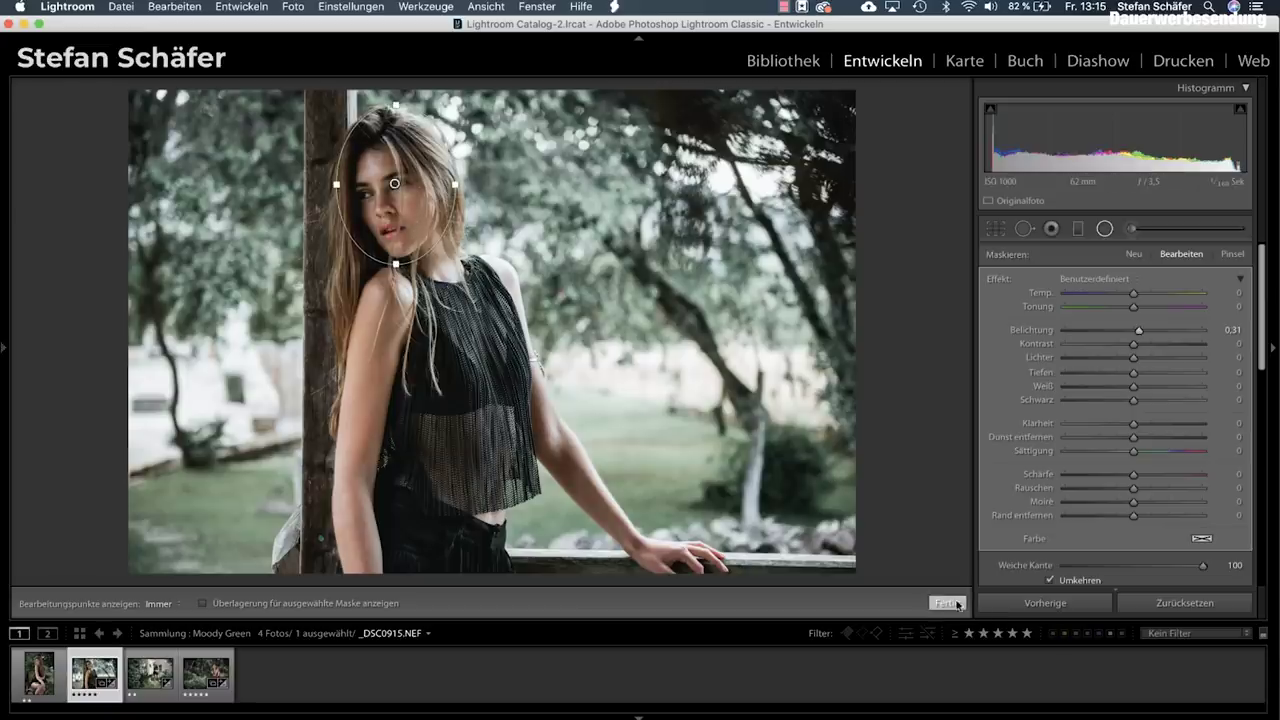
left_click(948, 604)
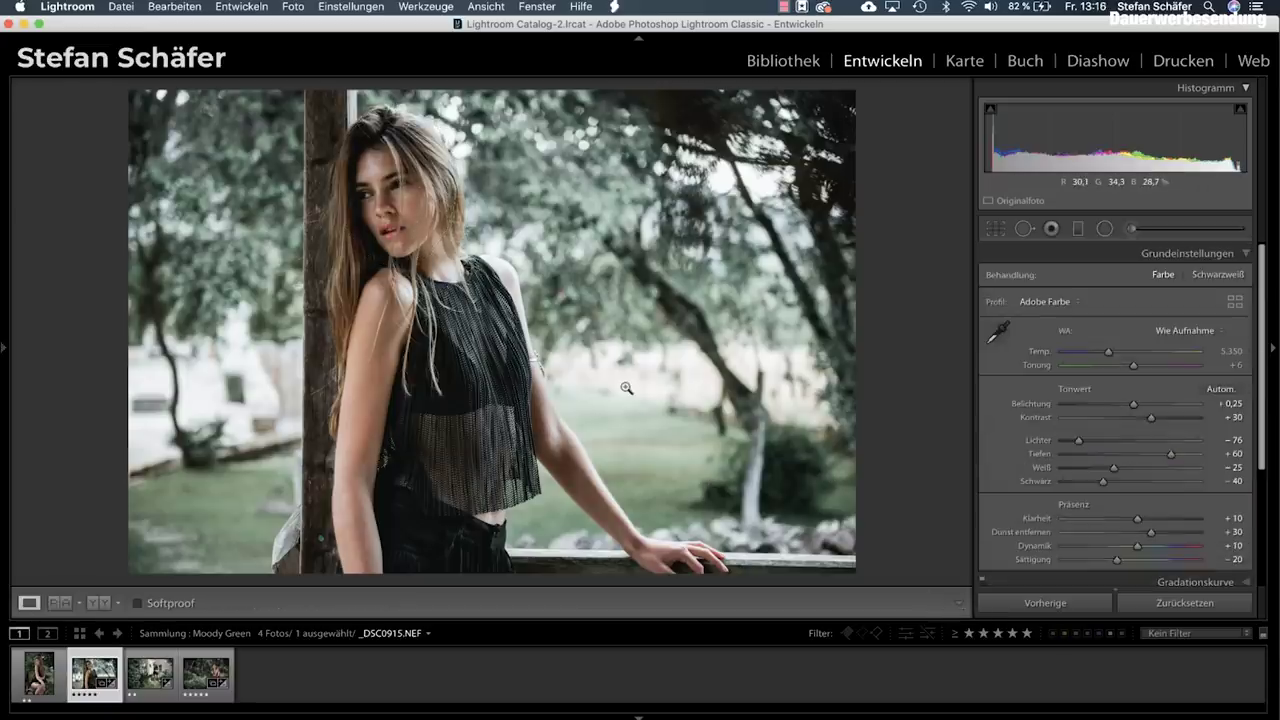
key("backslash")
key("backslash")
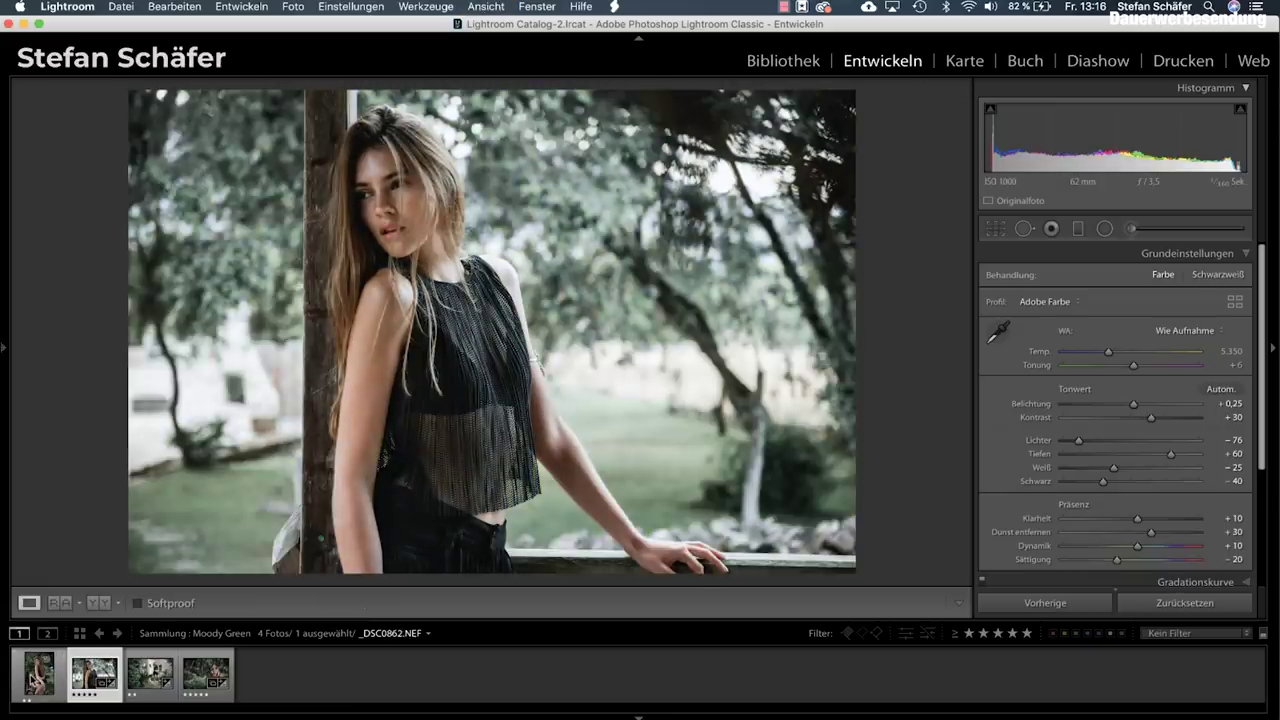
Paste the moody grade onto the bicycle photo; set exposure +0.50, shadows +76, blacks −22, temperature 5020
left_click(39, 673)
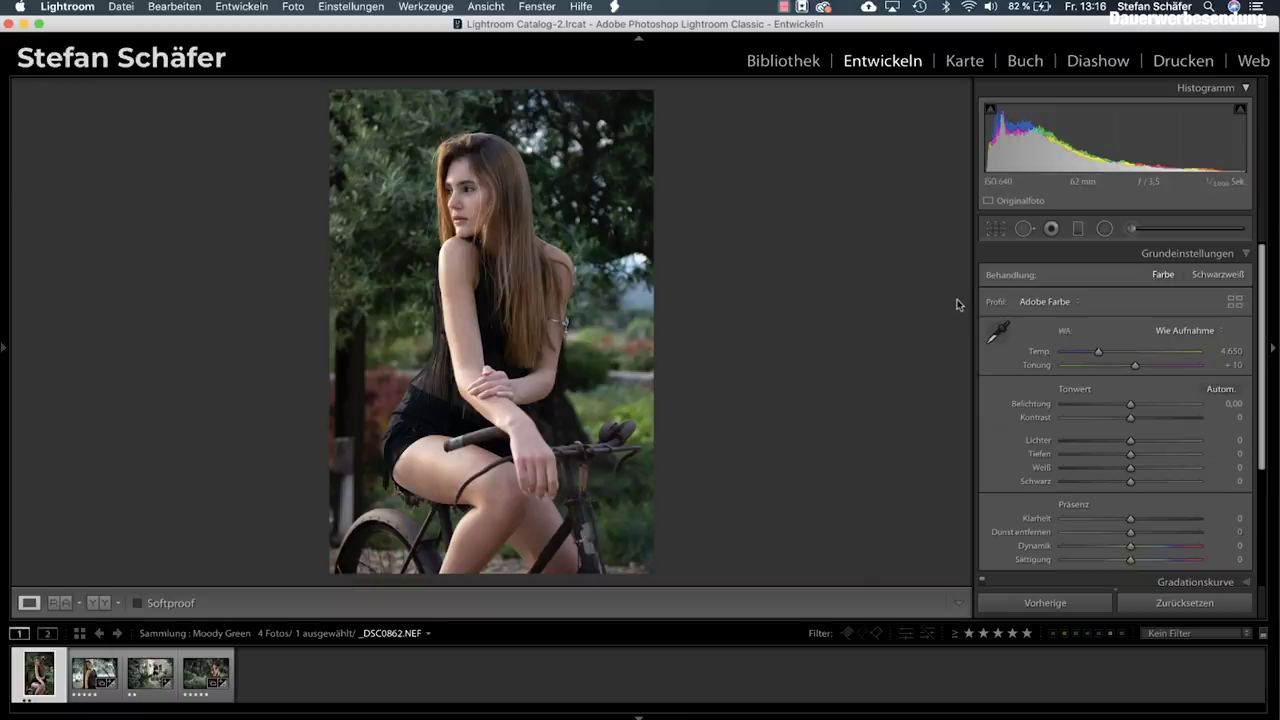
key("super+shift+v")
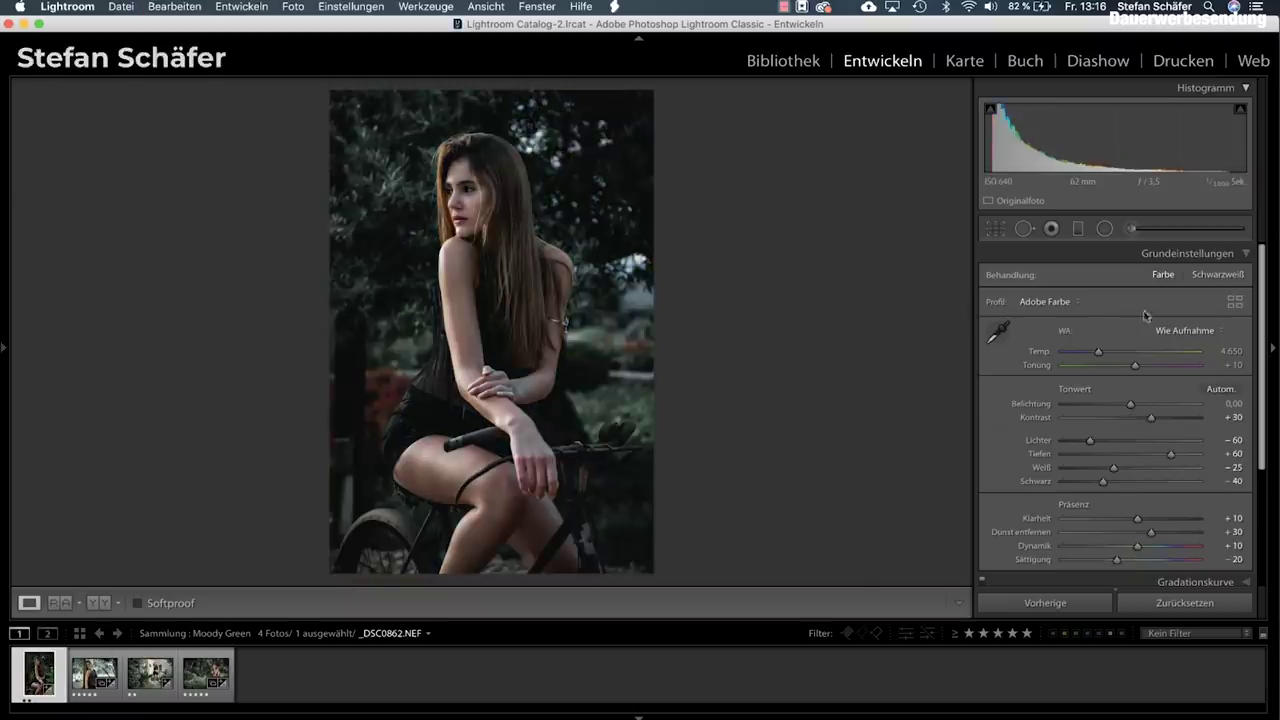
left_click_drag(1131, 405, 1136, 405)
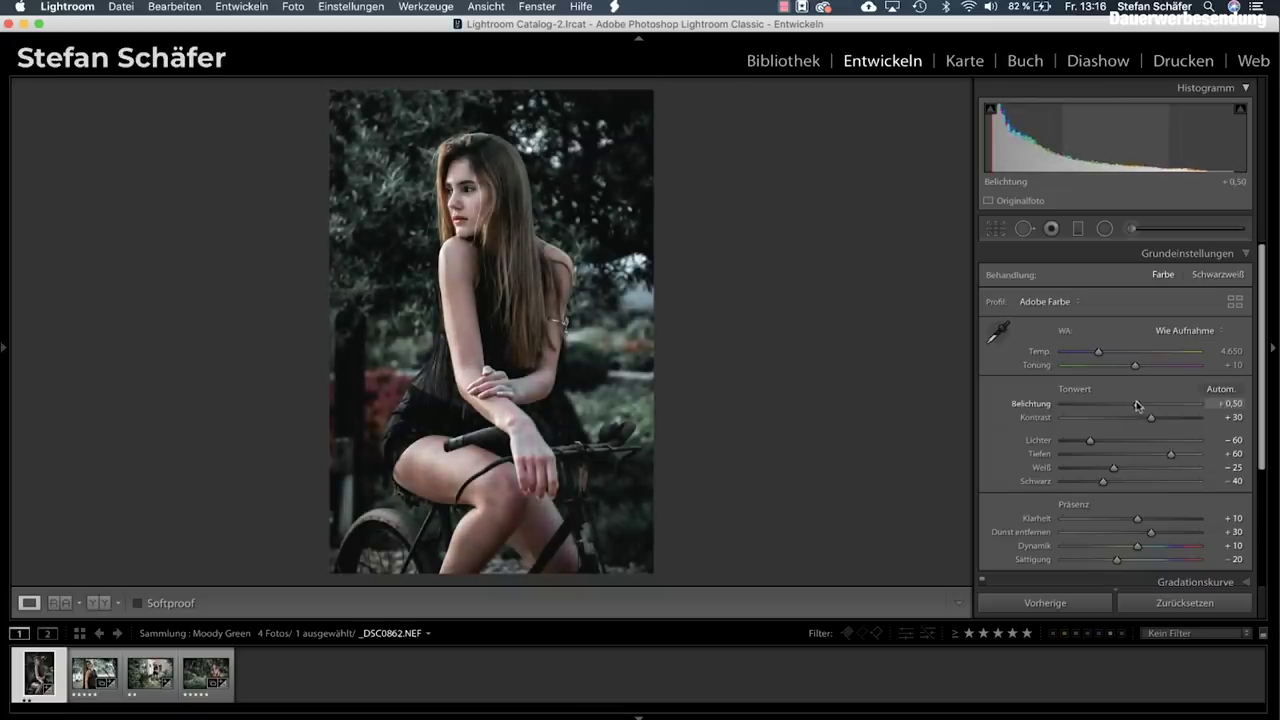
left_click(1182, 456)
left_click_drag(1106, 483, 1119, 483)
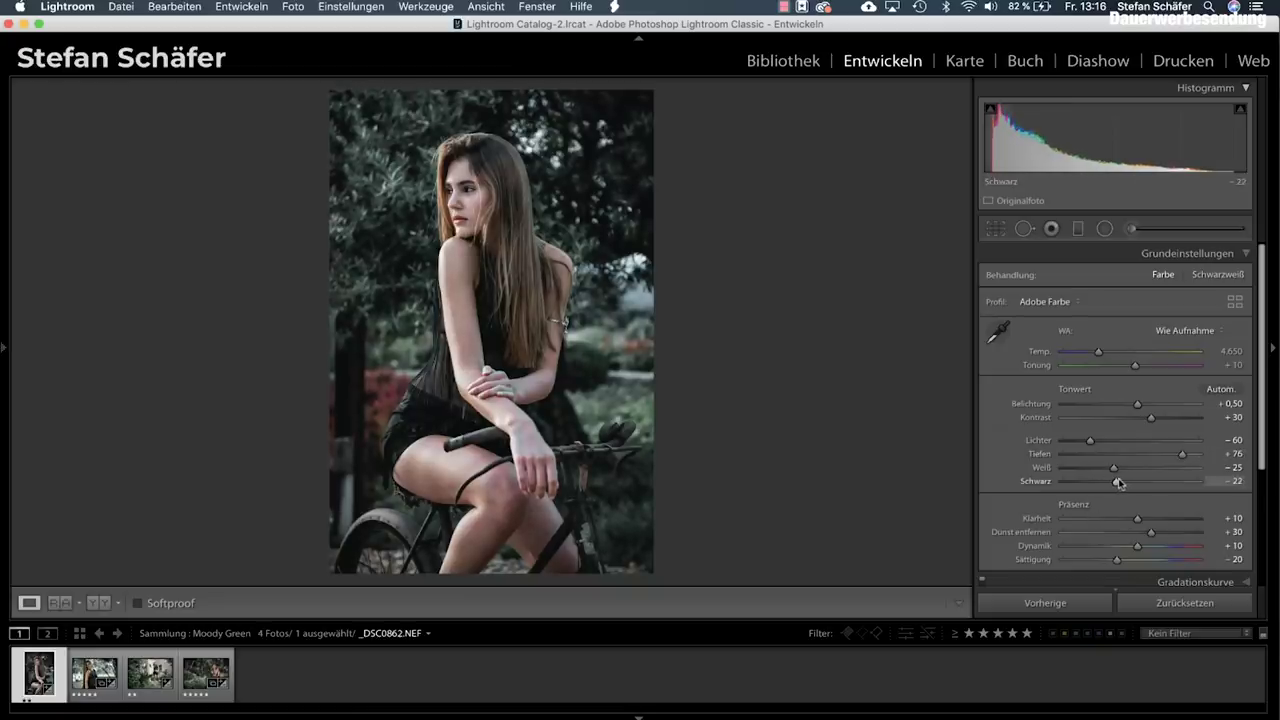
left_click_drag(1094, 350, 1102, 354)
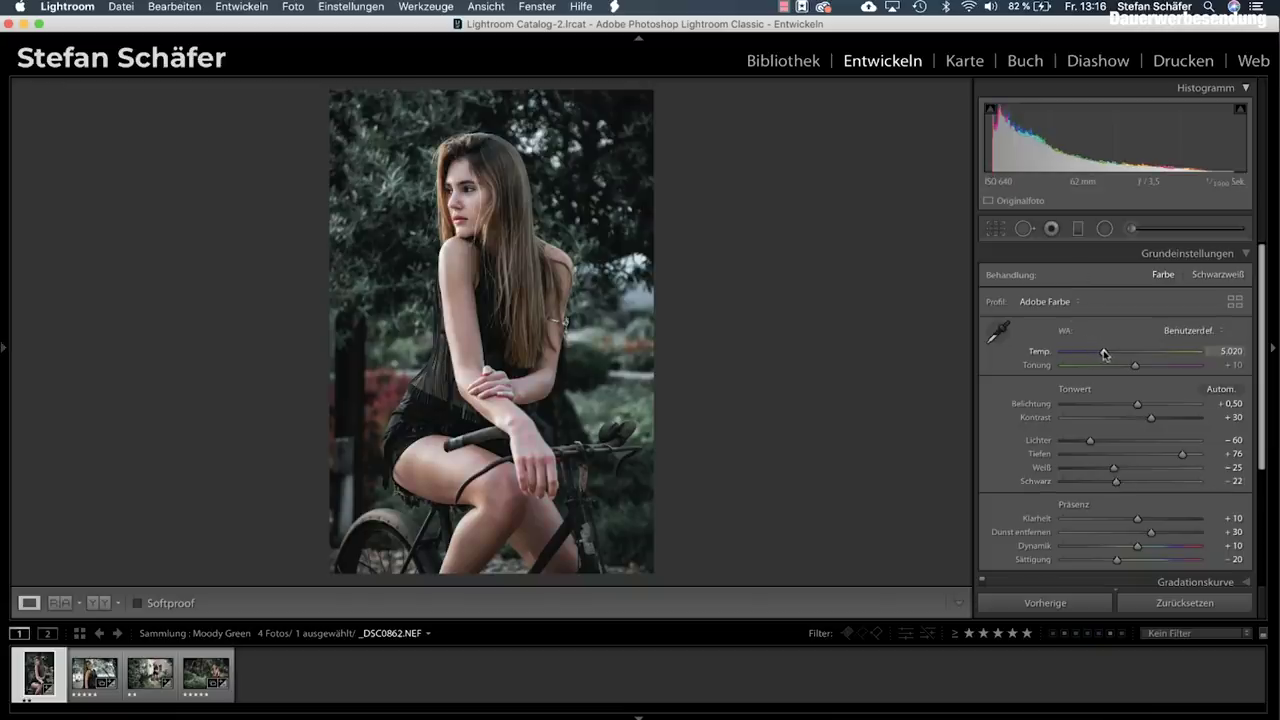